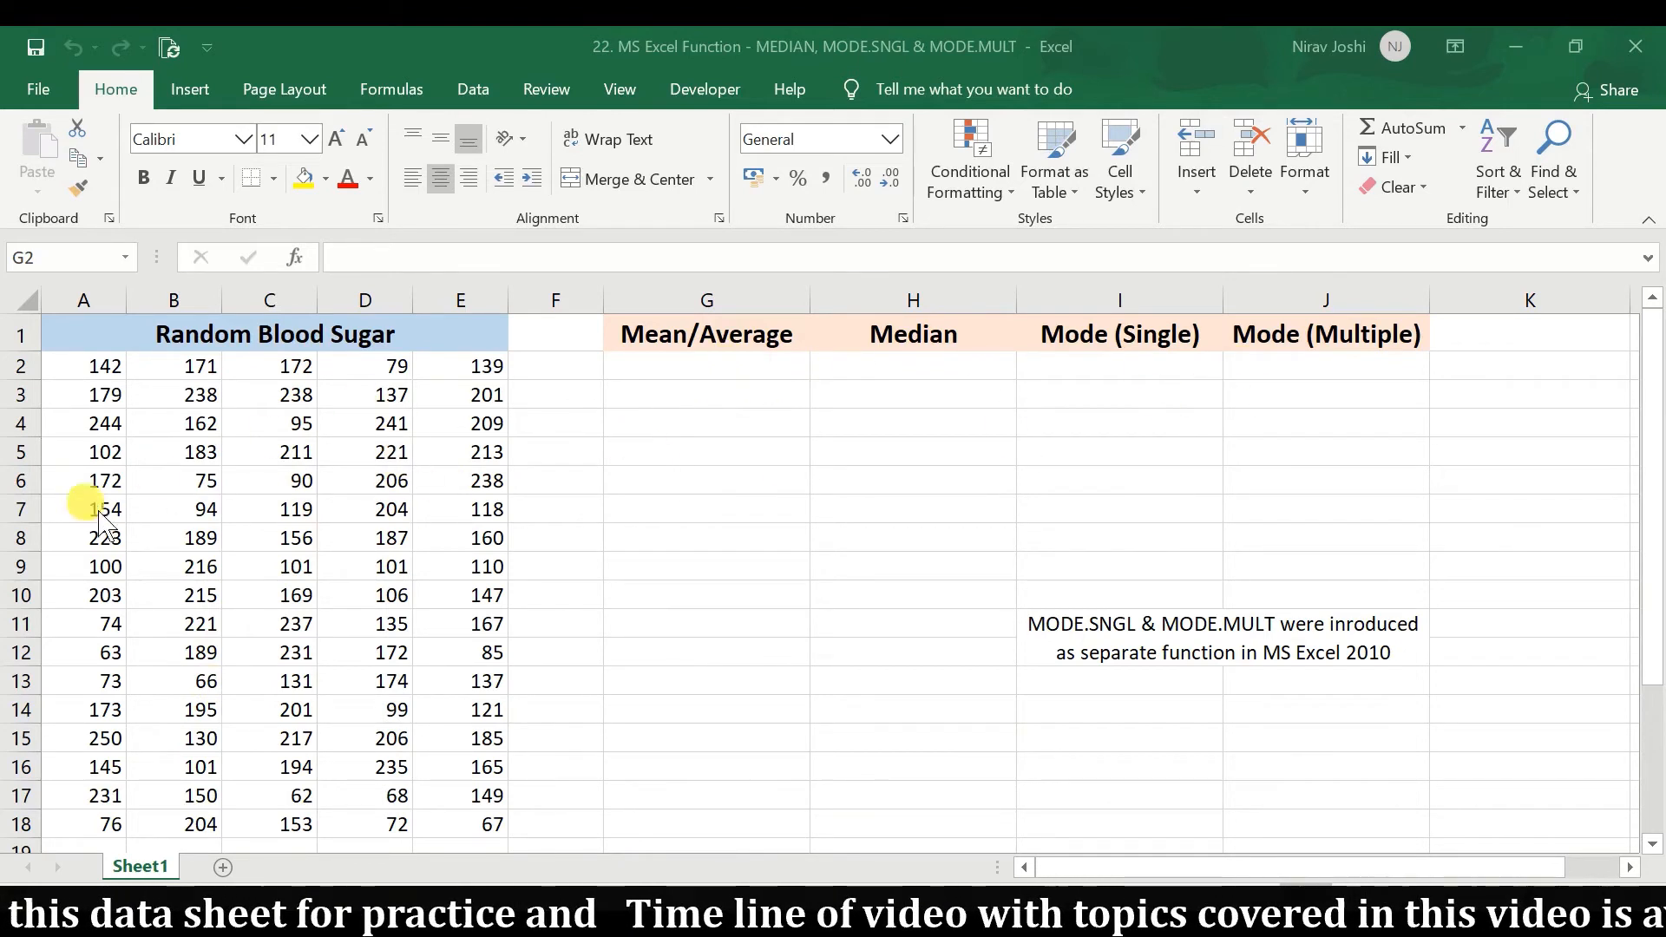
Calculate the mean of the blood sugar values in G2 with AVERAGE over A2:E18.
left_click(723, 370)
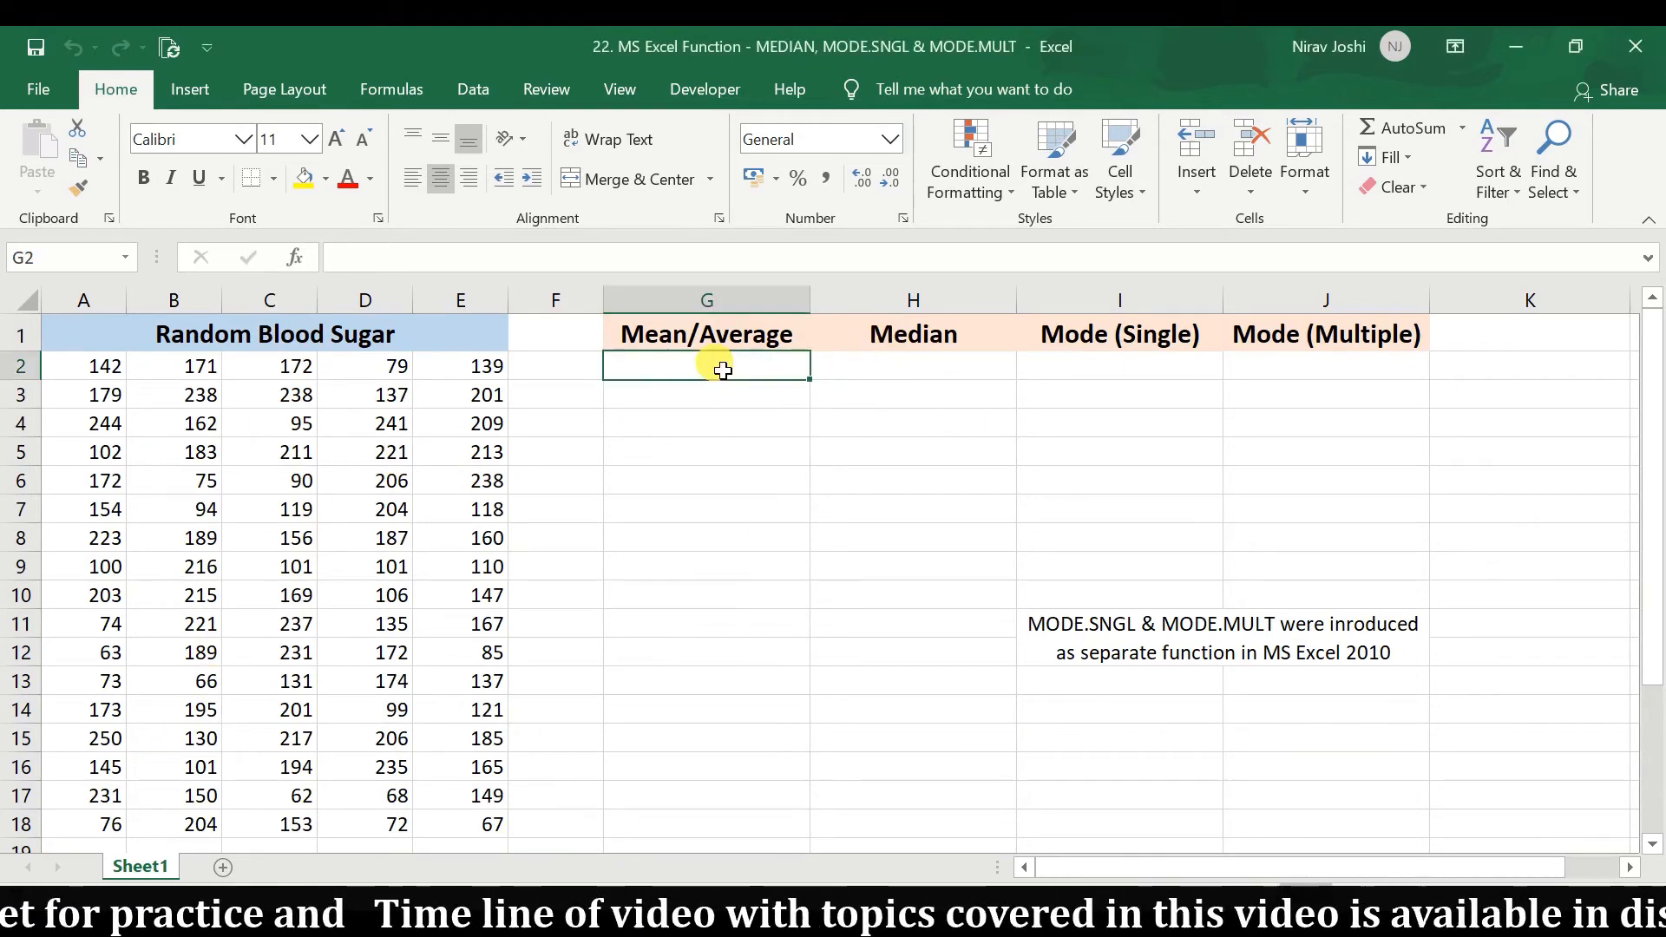
type("=avera")
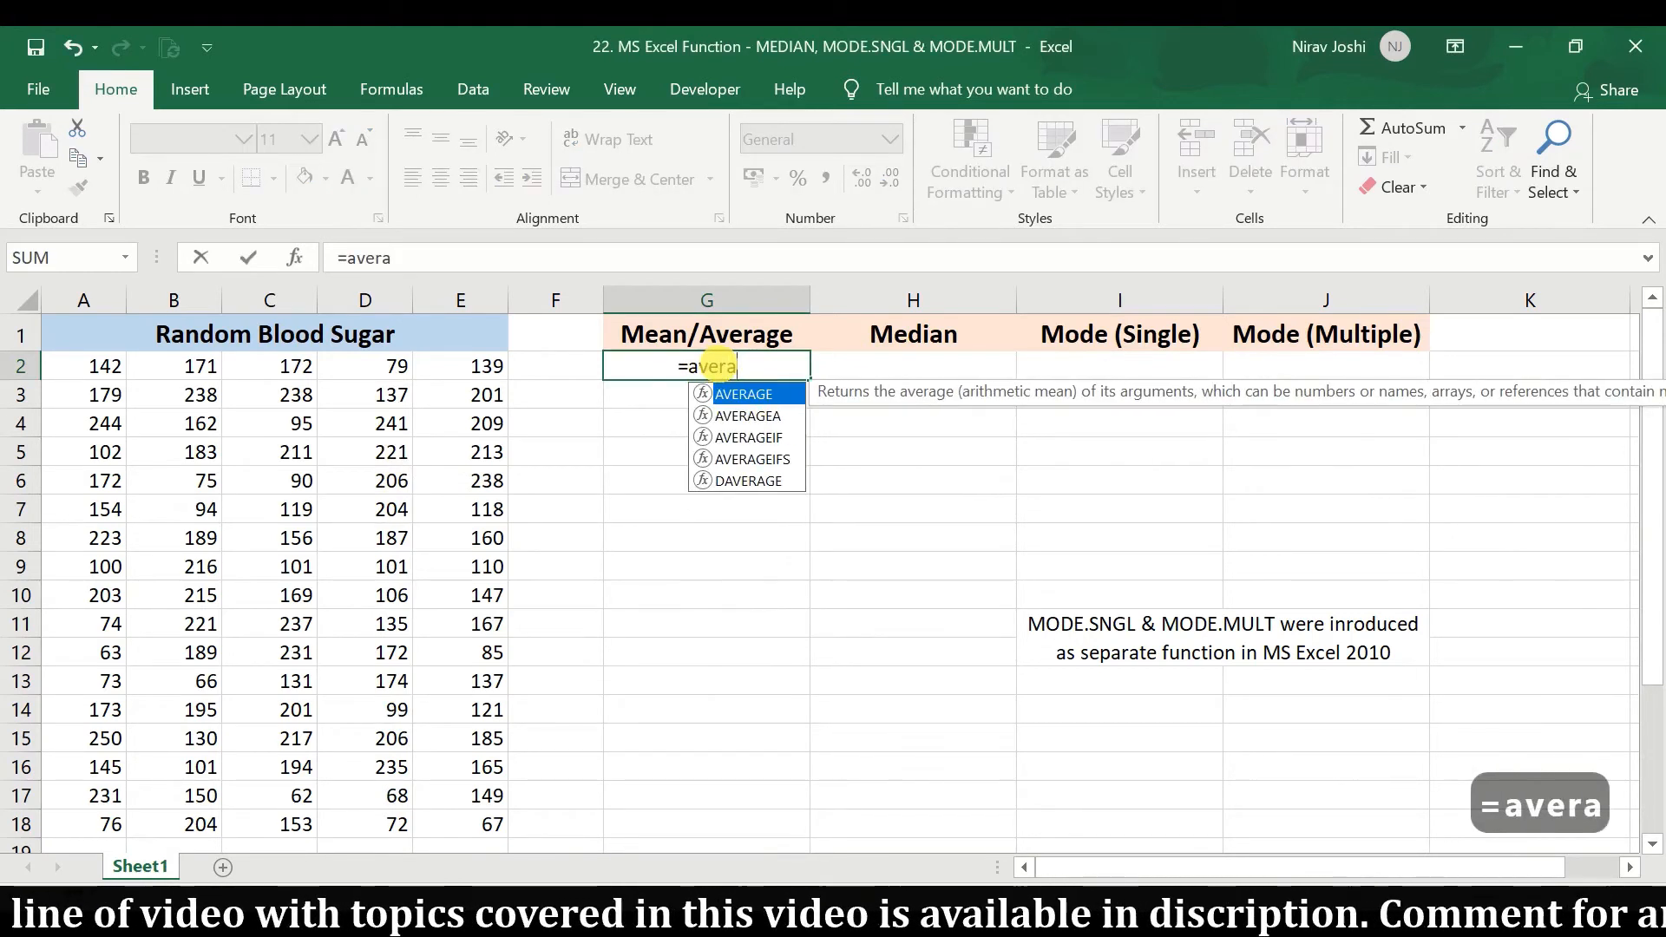
key("Tab")
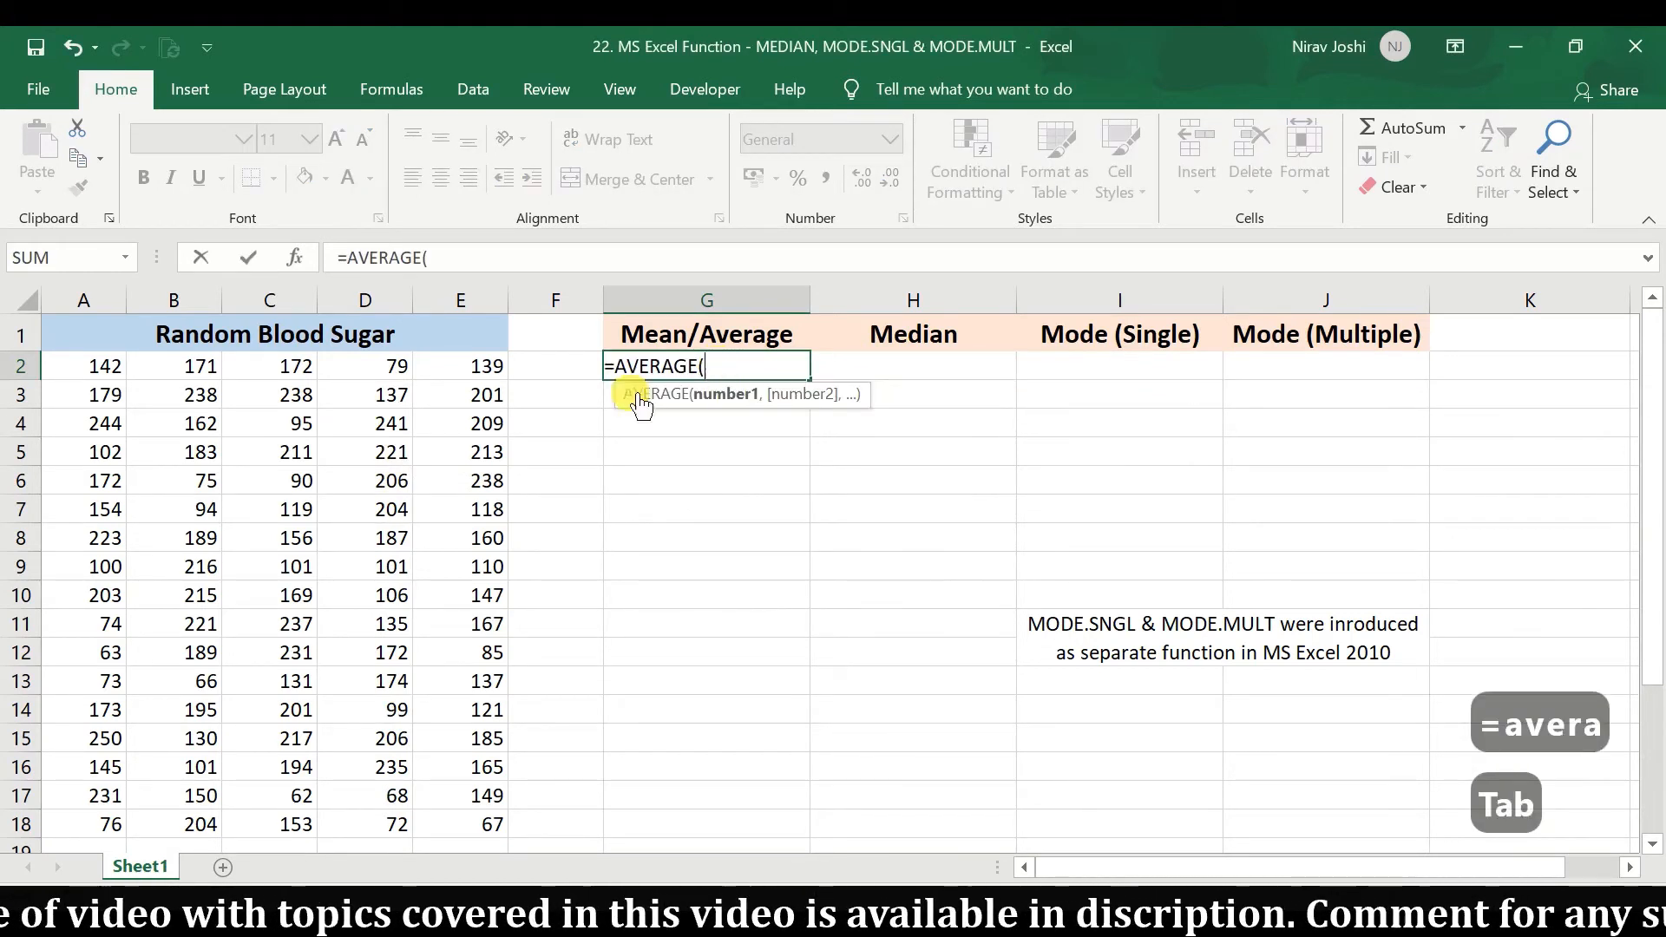
left_click_drag(107, 374, 448, 827)
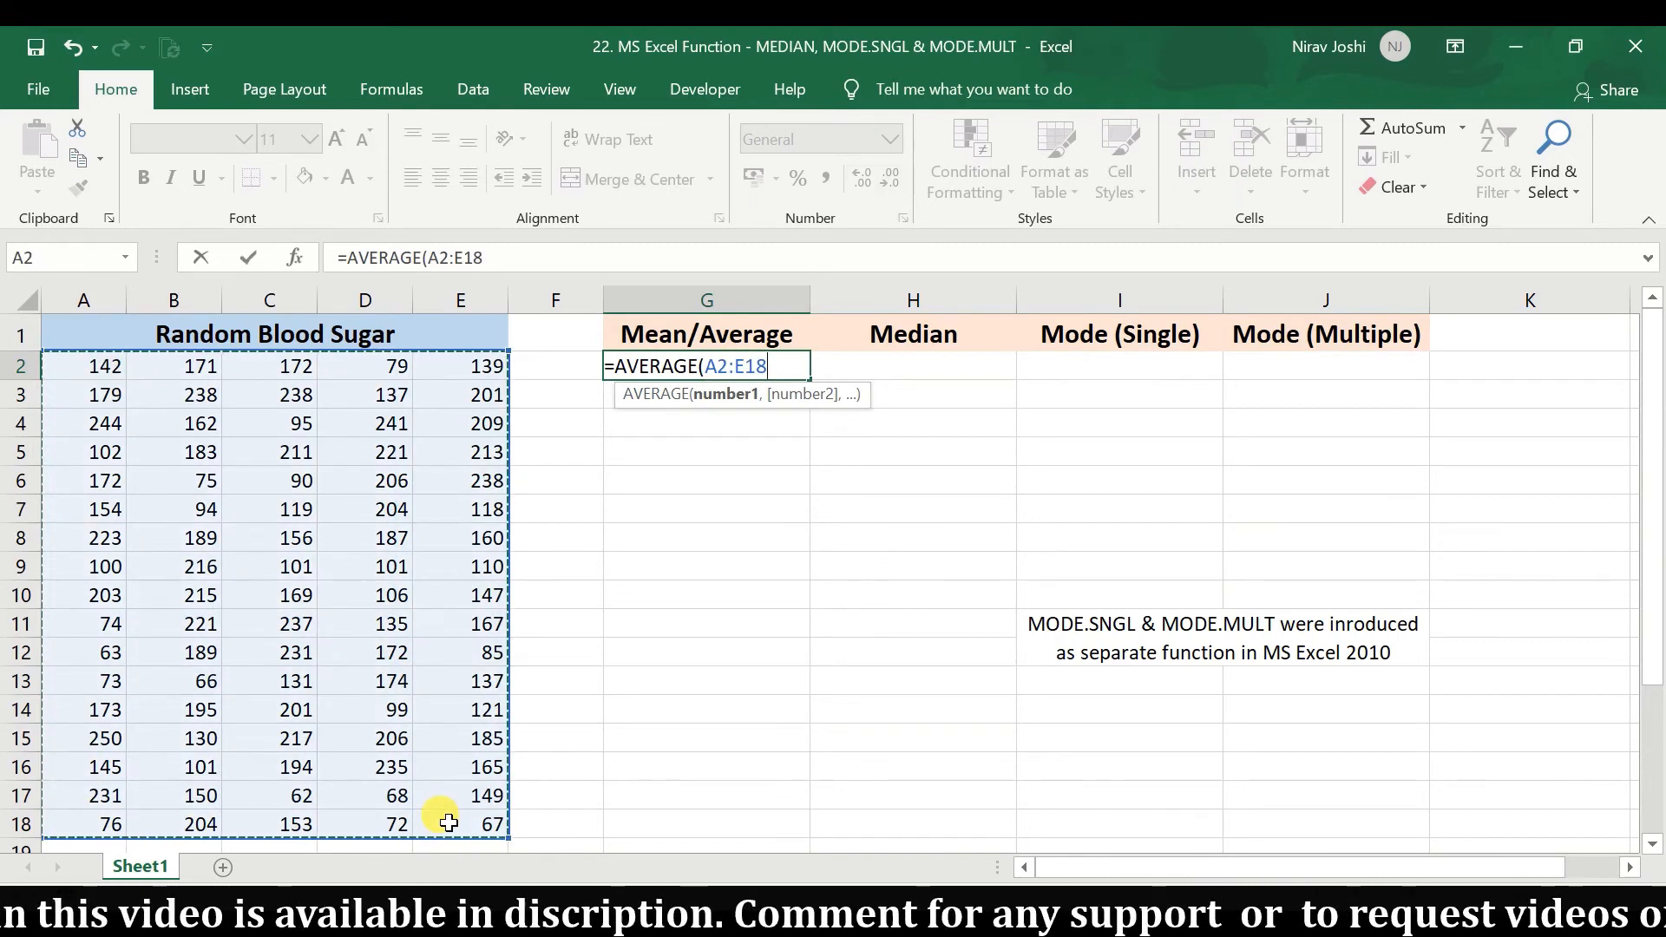
key("Return")
Format the average in G2 as a number with no decimal places.
left_click(701, 375)
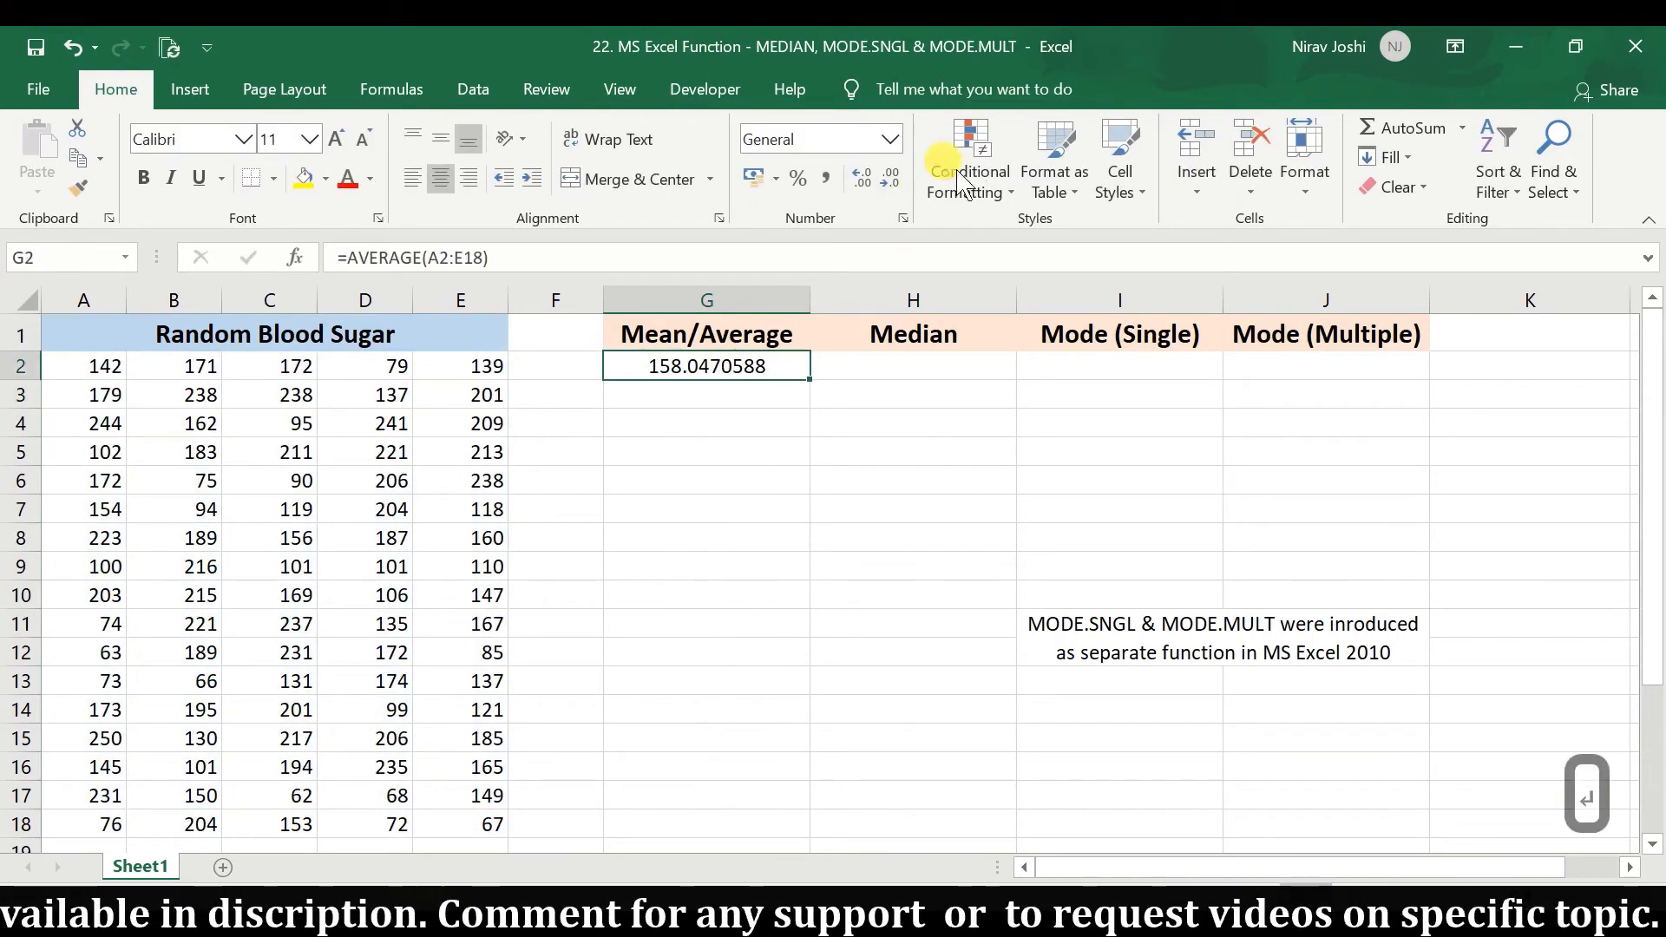
left_click(900, 181)
left_click(899, 181)
left_click(899, 181)
left_click(899, 181)
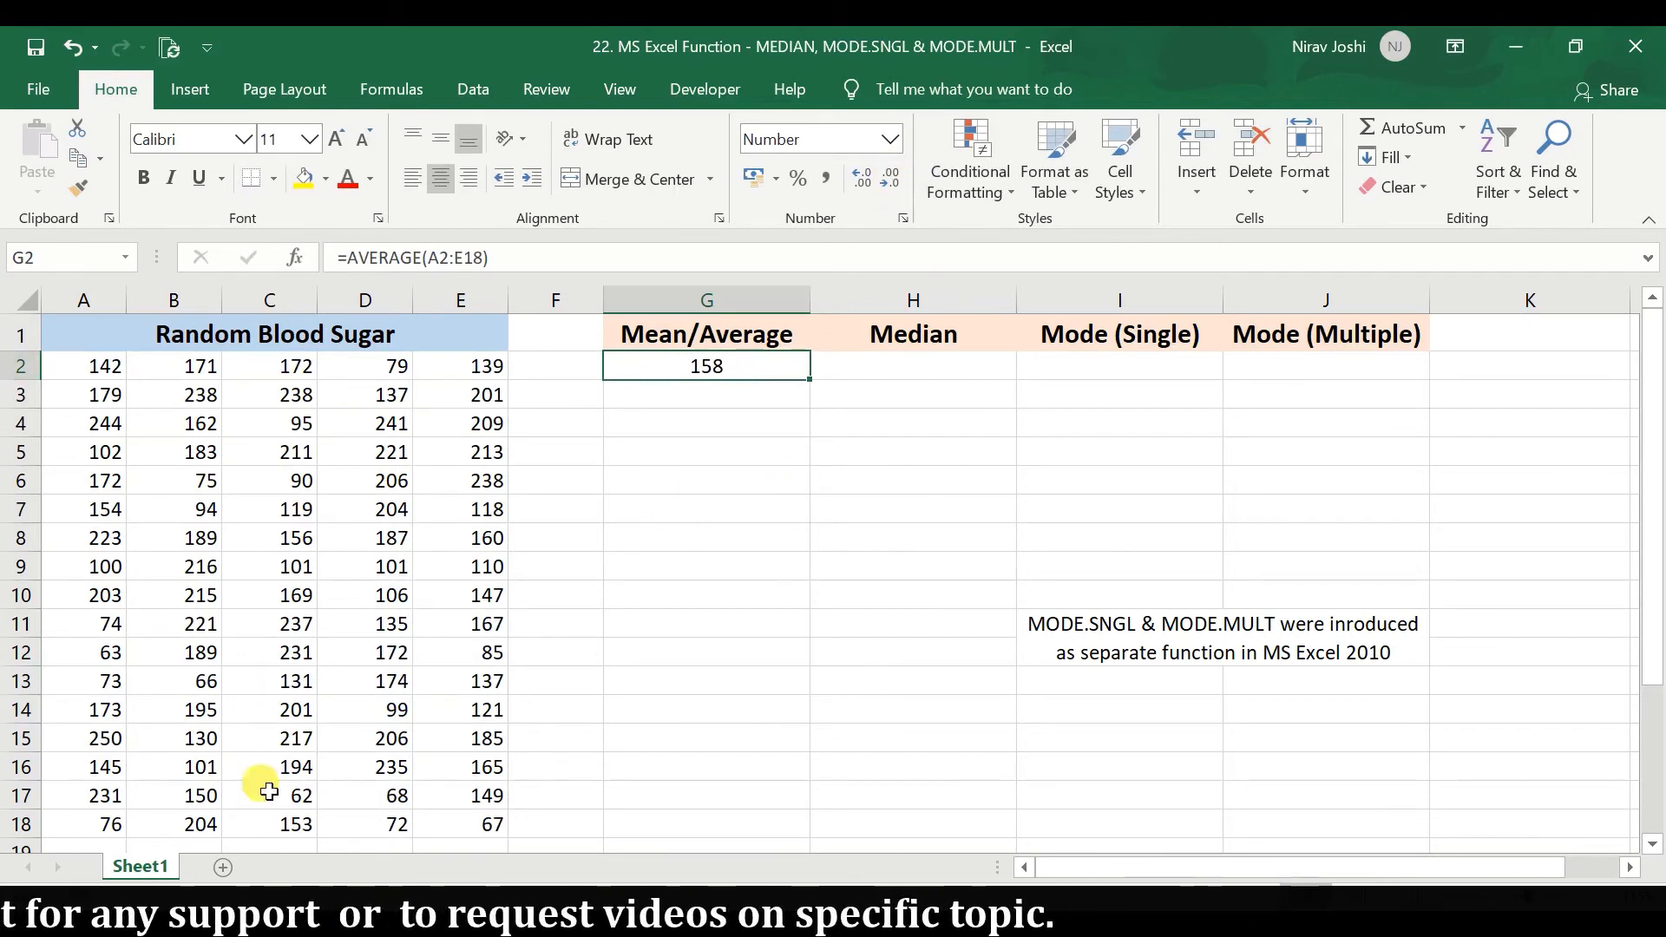
Calculate the median of the blood sugar values in H2 with MEDIAN over A2:E18.
left_click(894, 373)
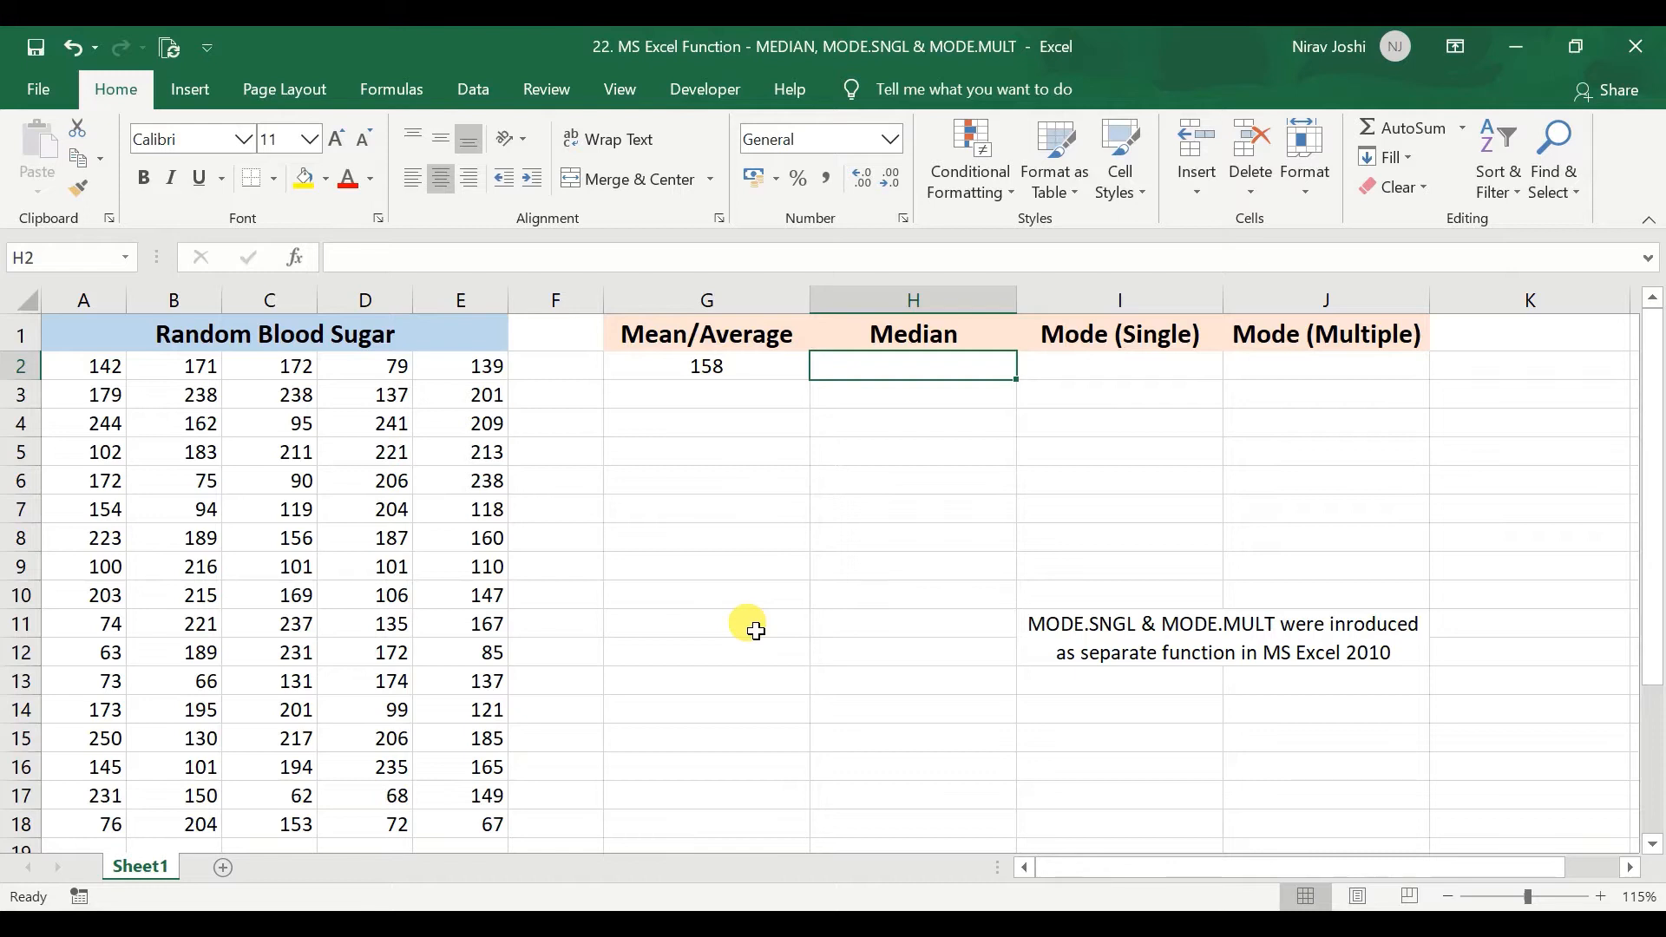
type("=")
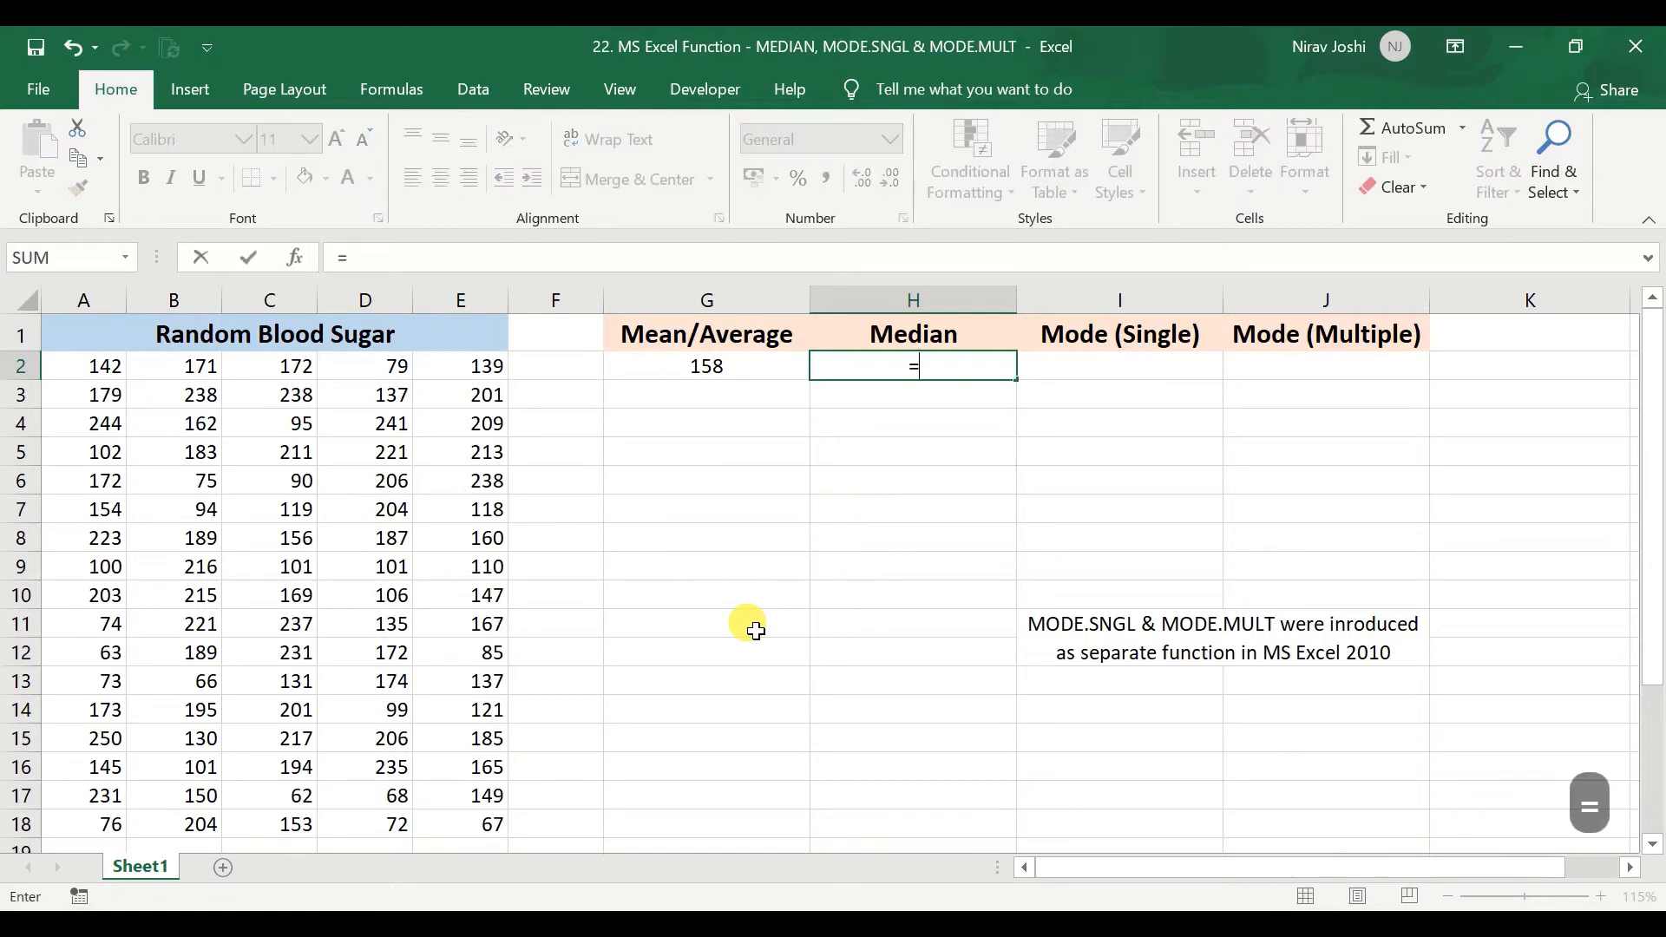
type("med")
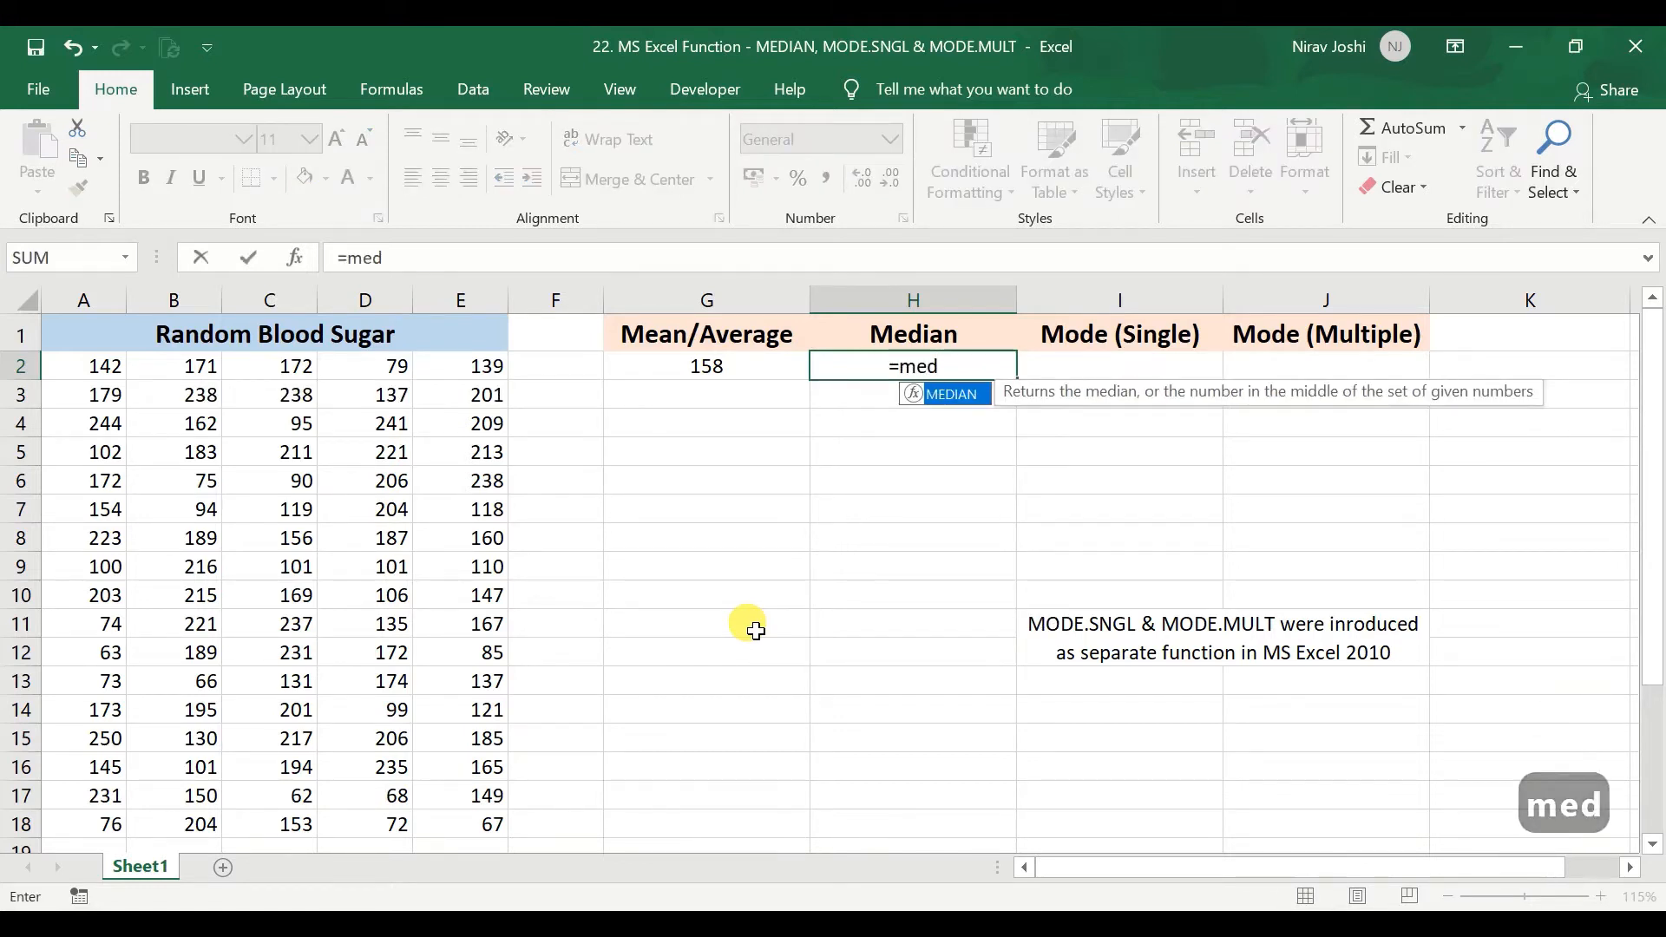
key("Tab")
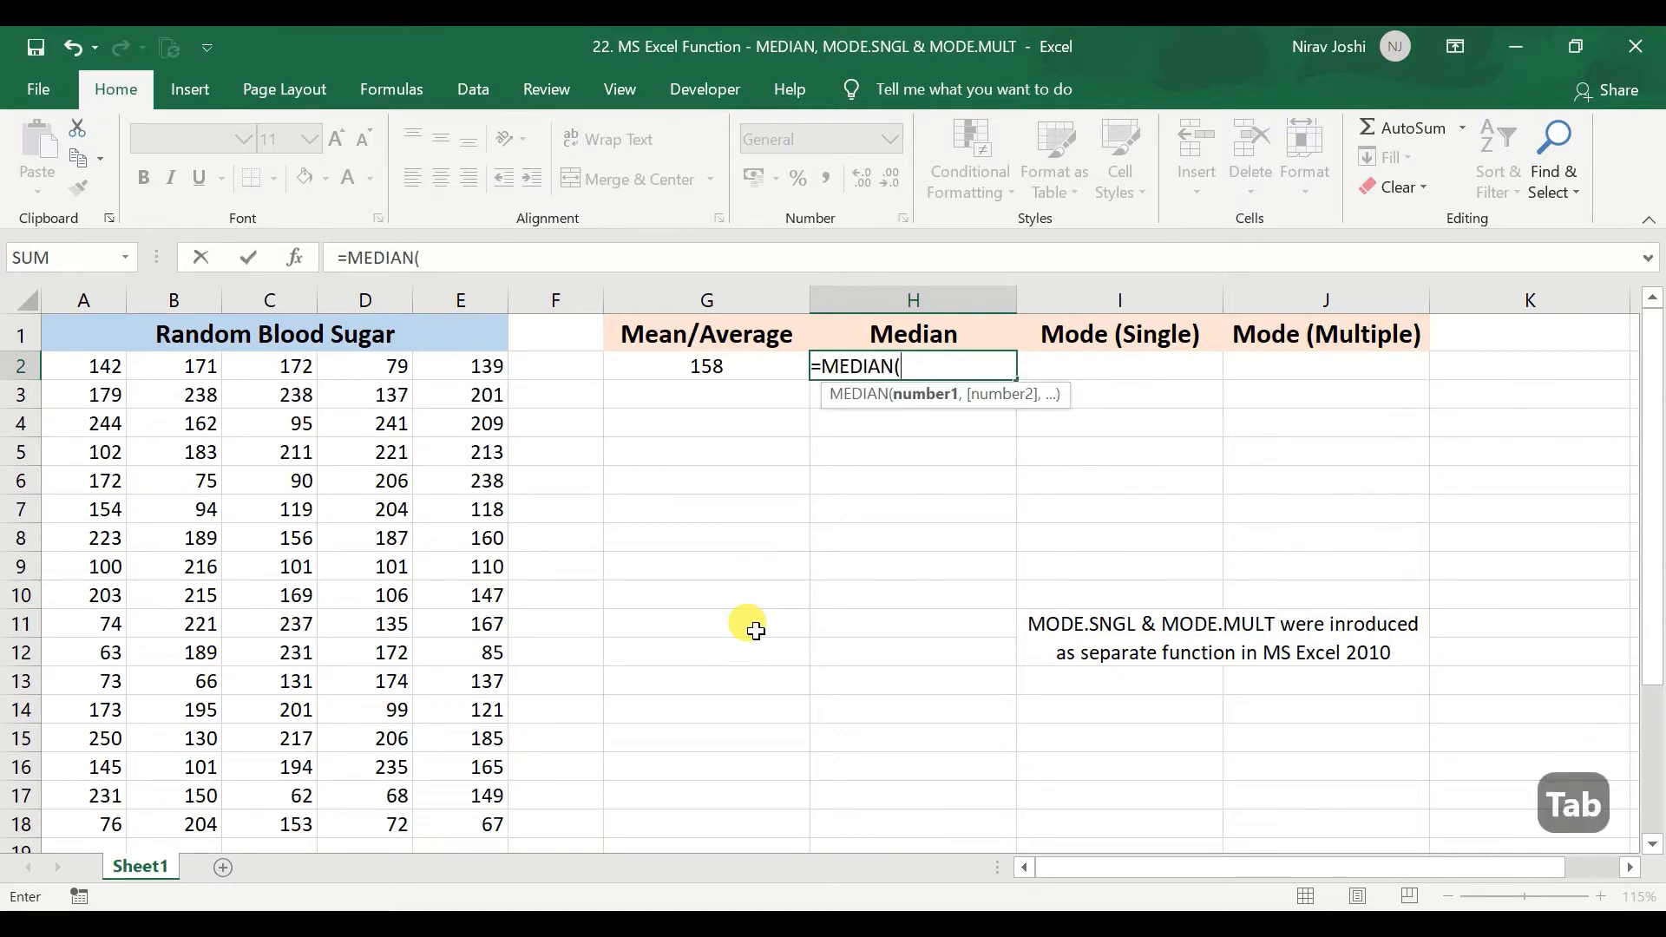
left_click_drag(84, 373, 480, 828)
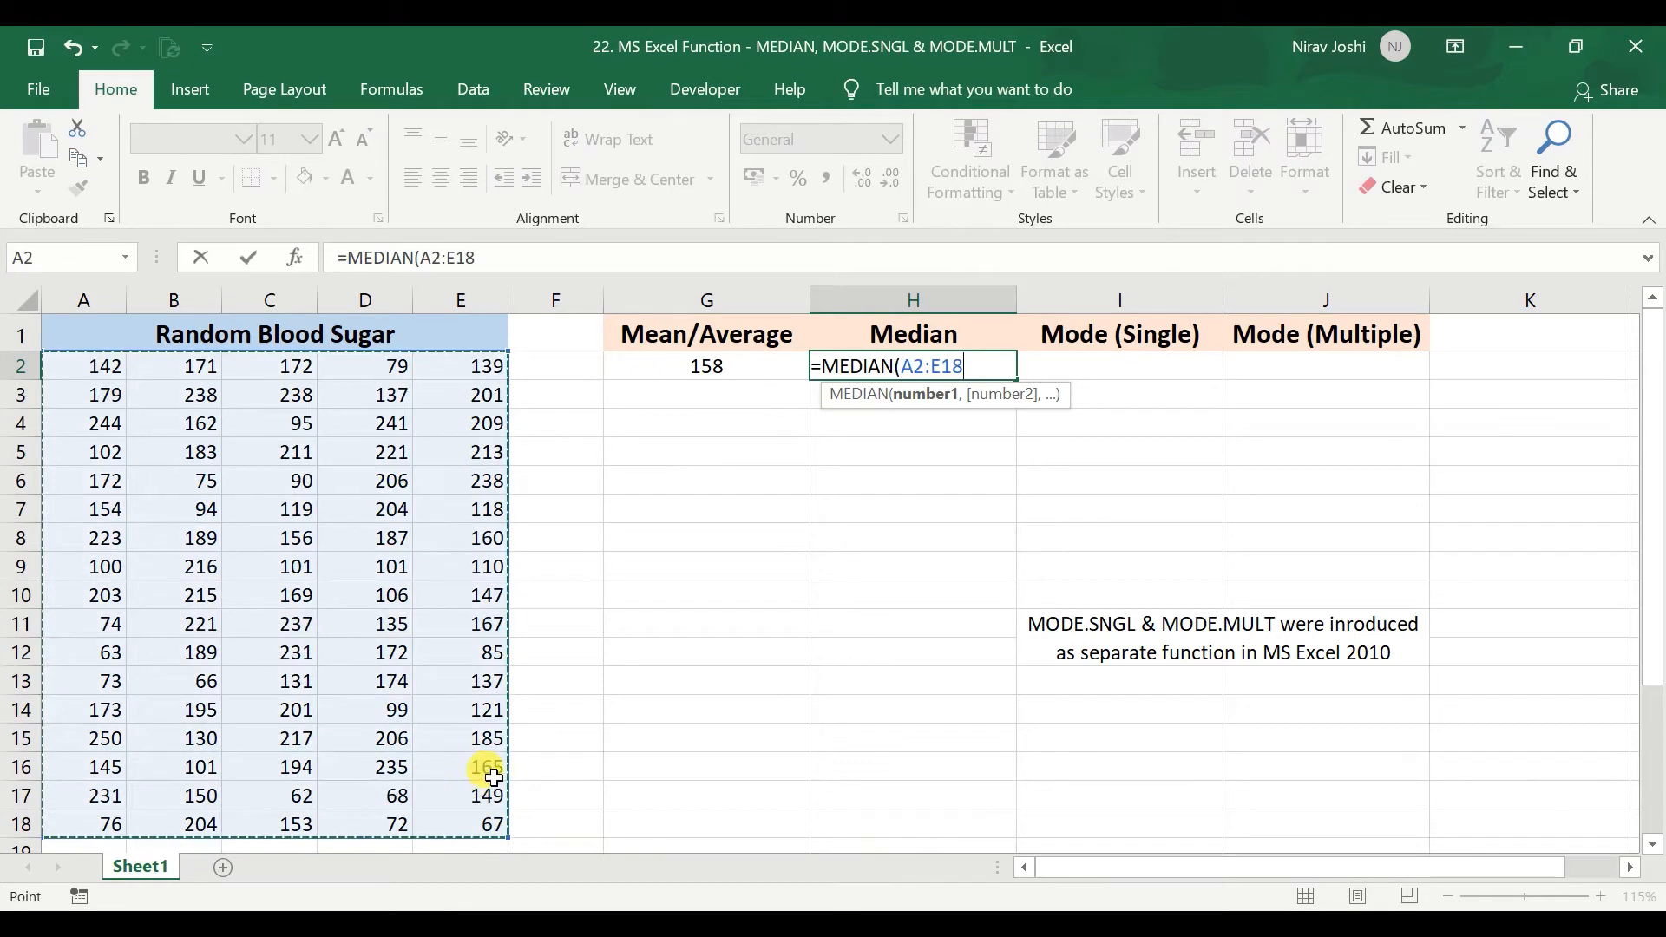
type(")")
key("Return")
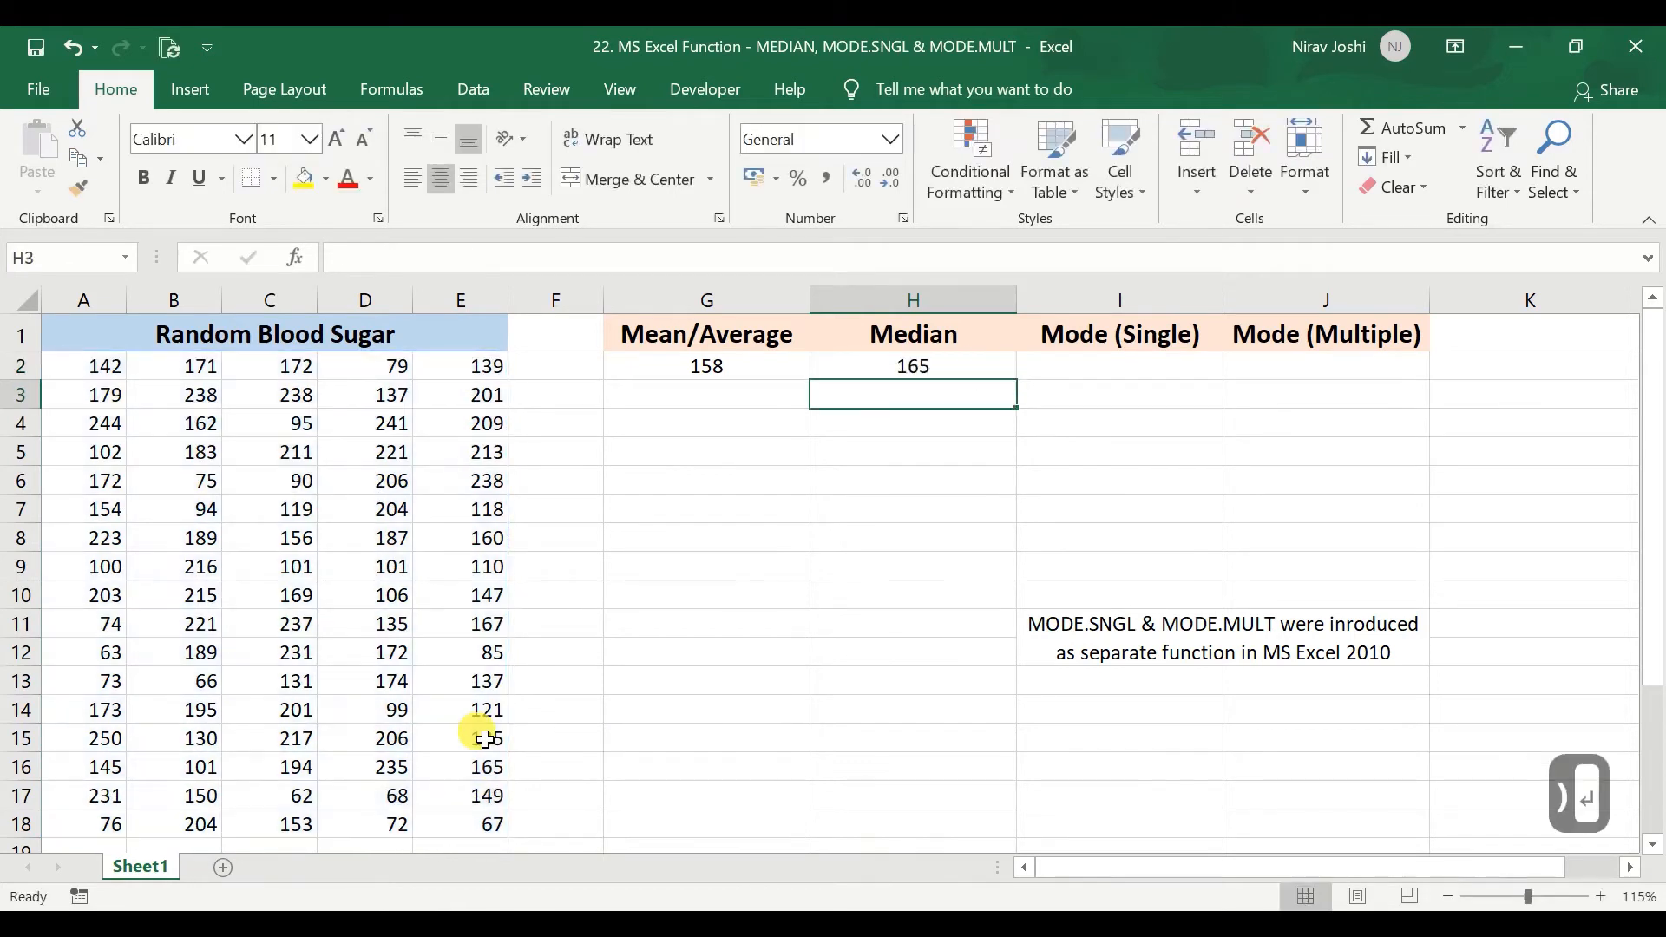
left_click(957, 364)
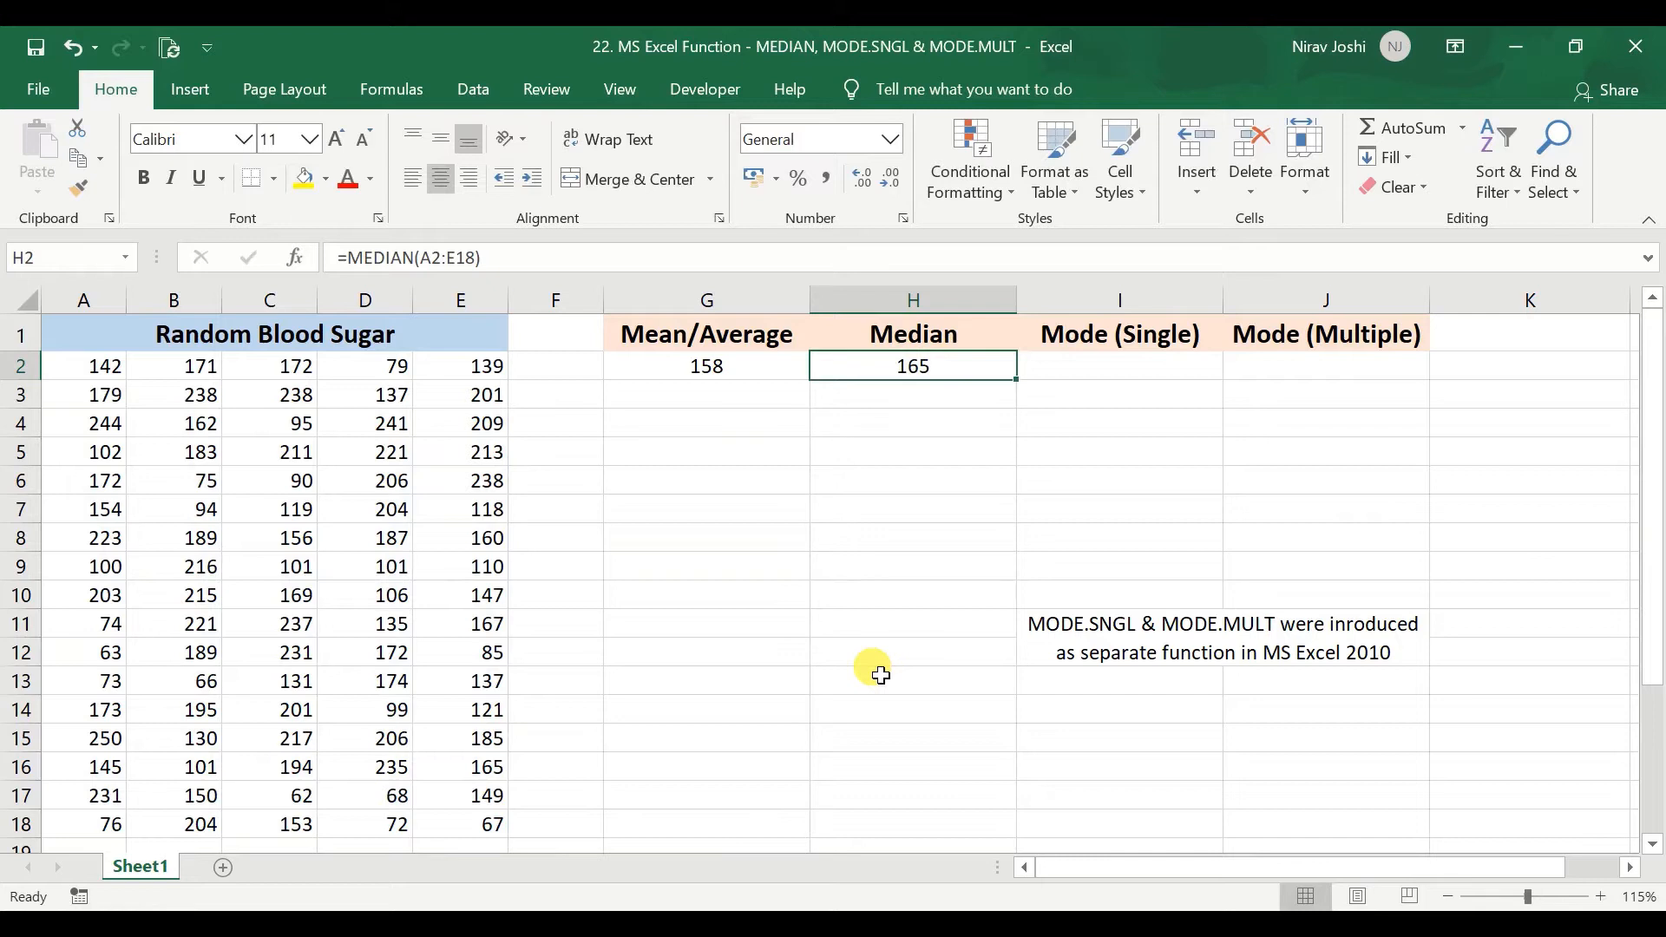
left_click(1082, 375)
type("=mode")
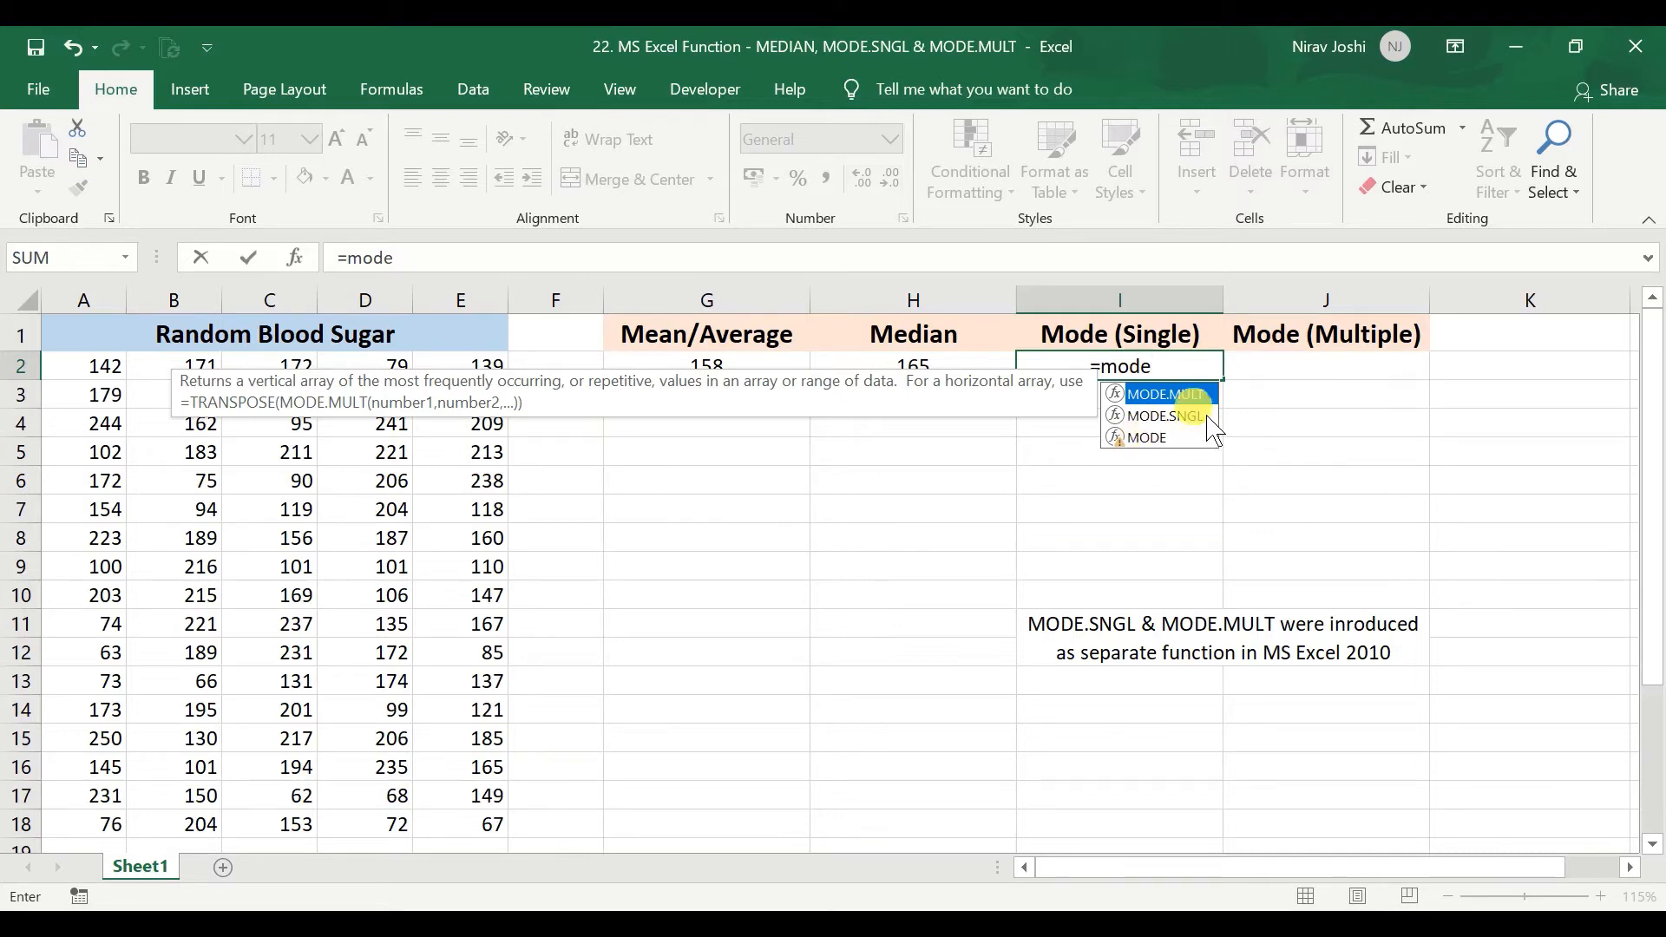
key("Escape")
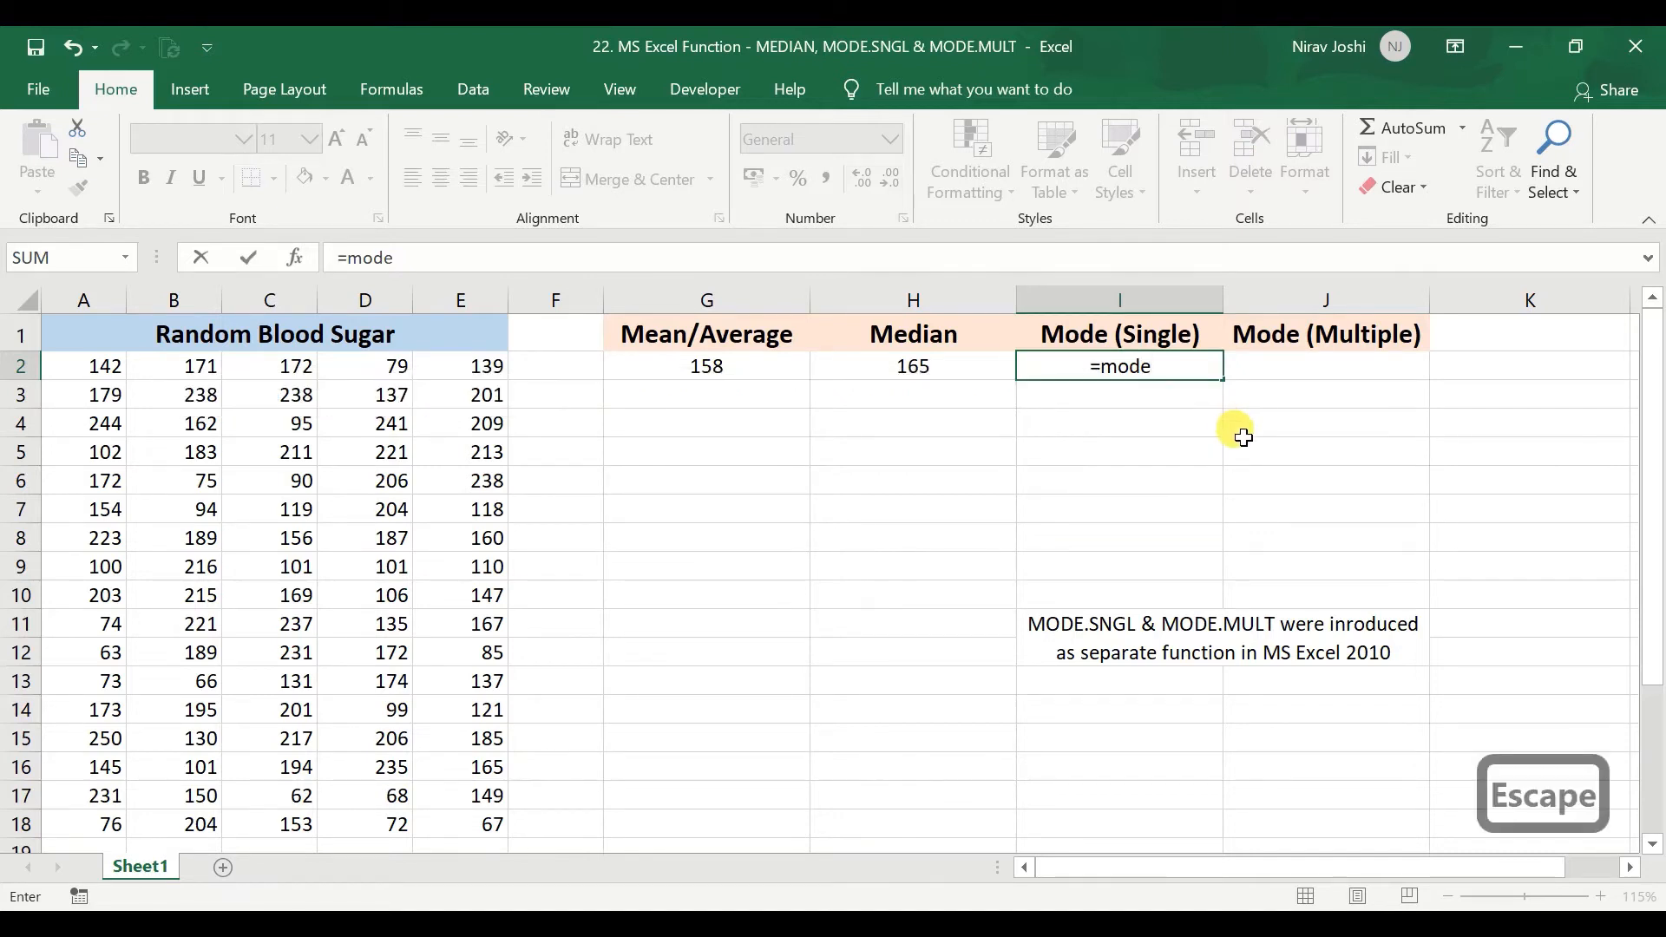
key("Escape")
left_click(1145, 375)
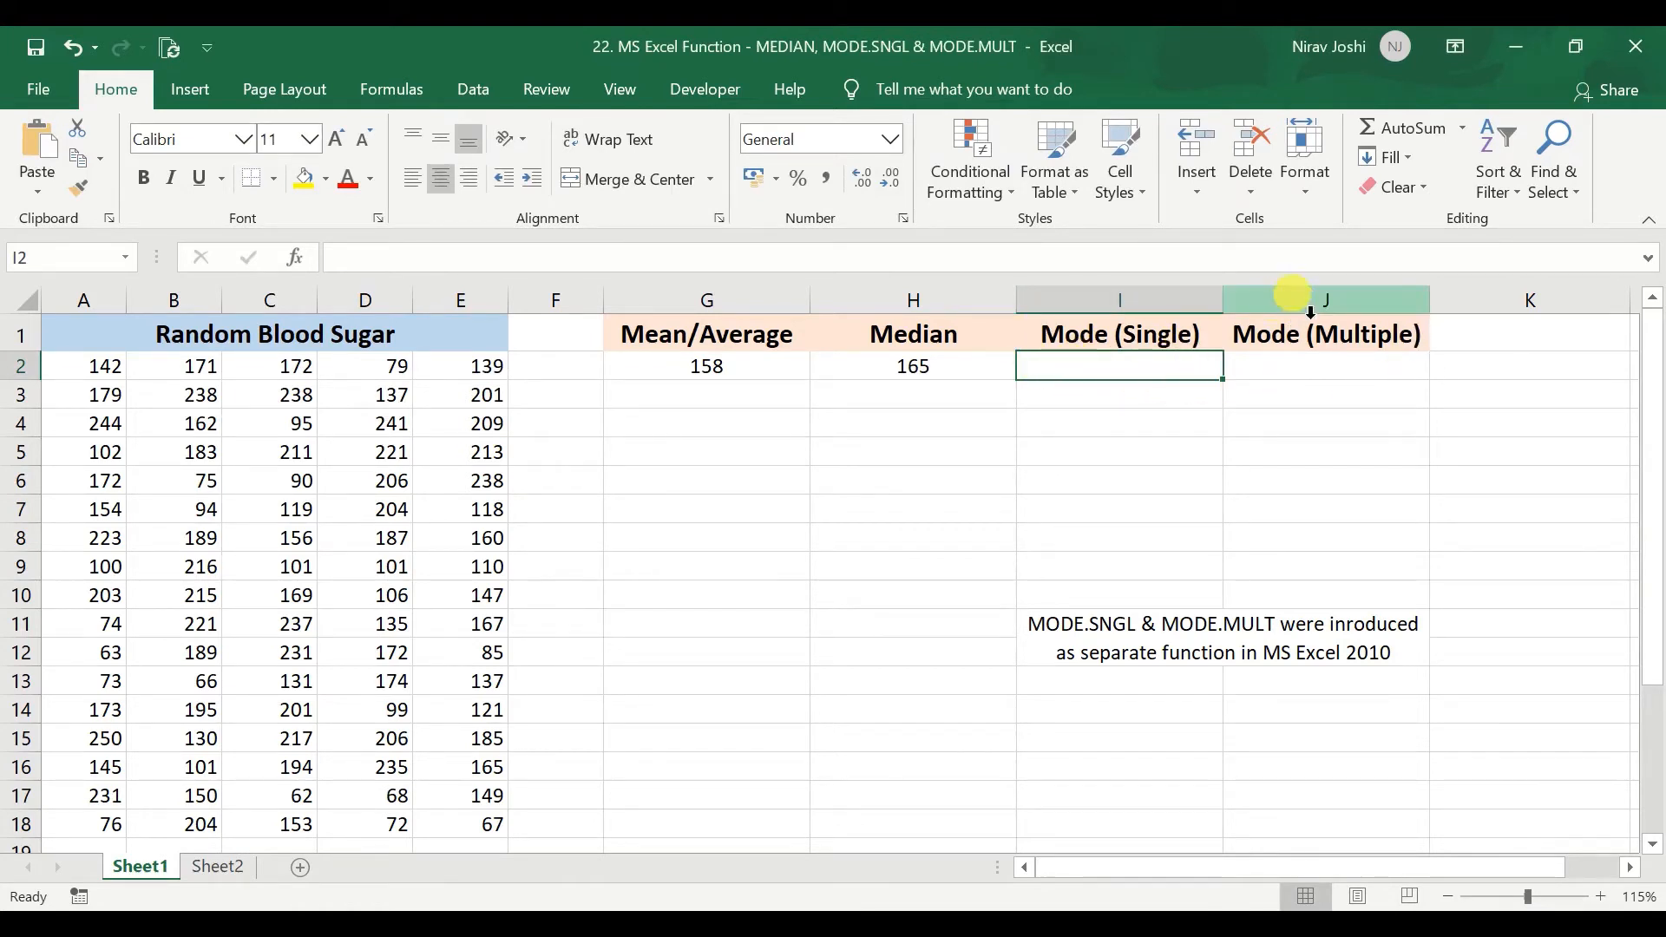
On Sheet2, move the distribution picture away from the sheet's corner so it spans about columns D to O, starting at row 2.
left_click(228, 866)
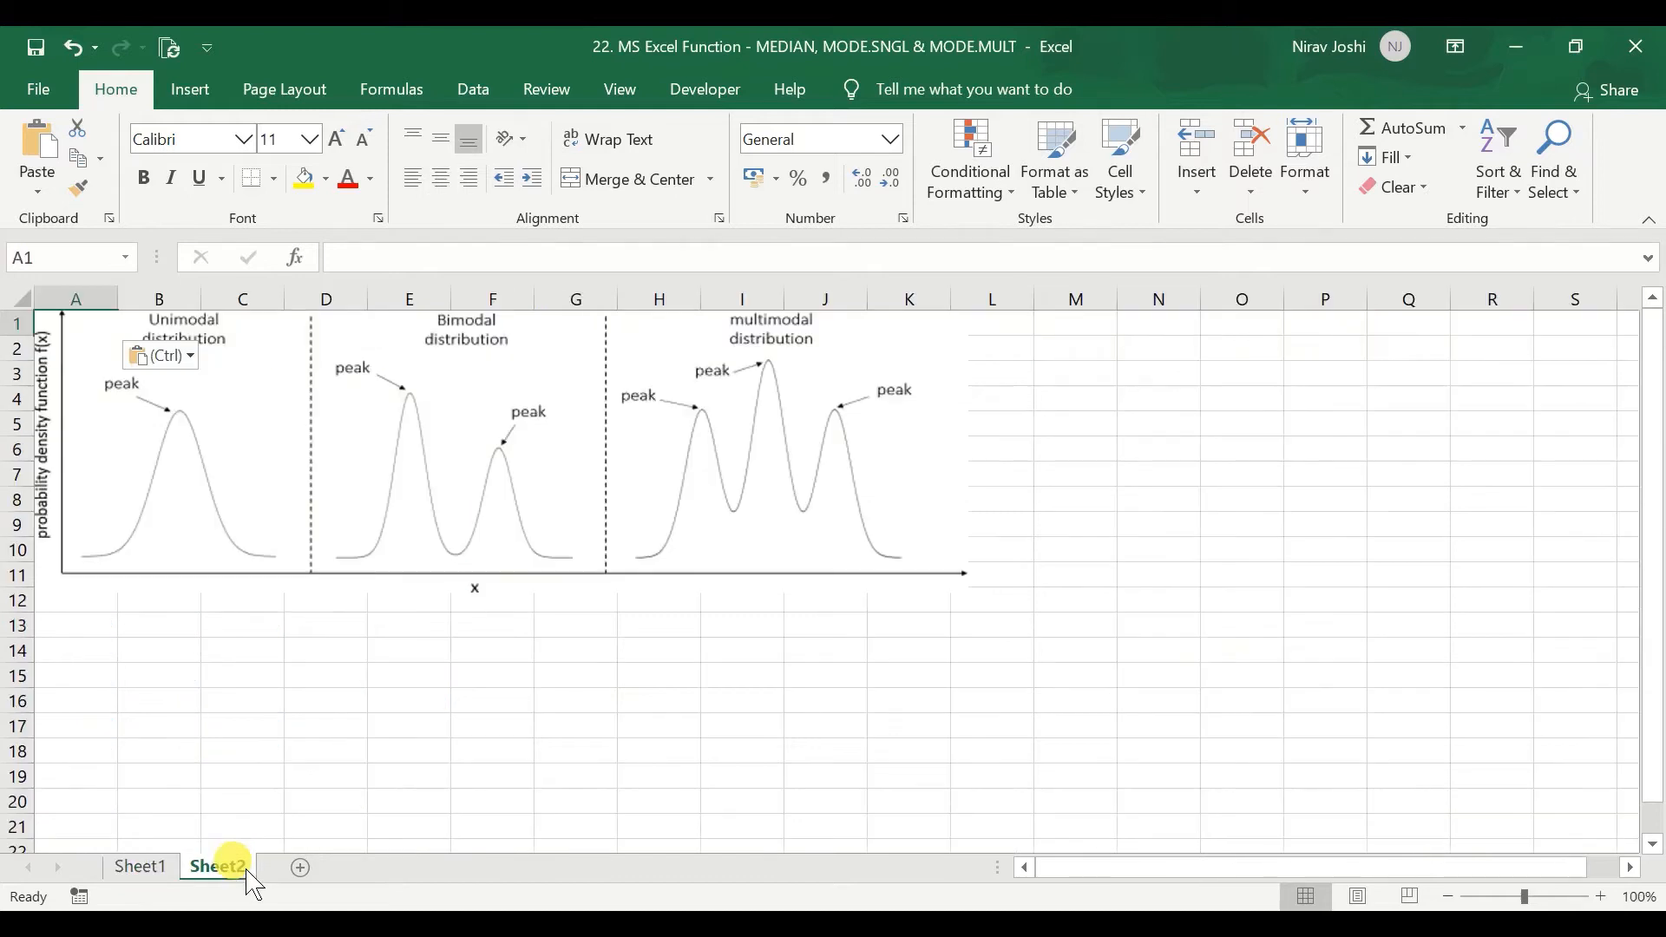
left_click(272, 677)
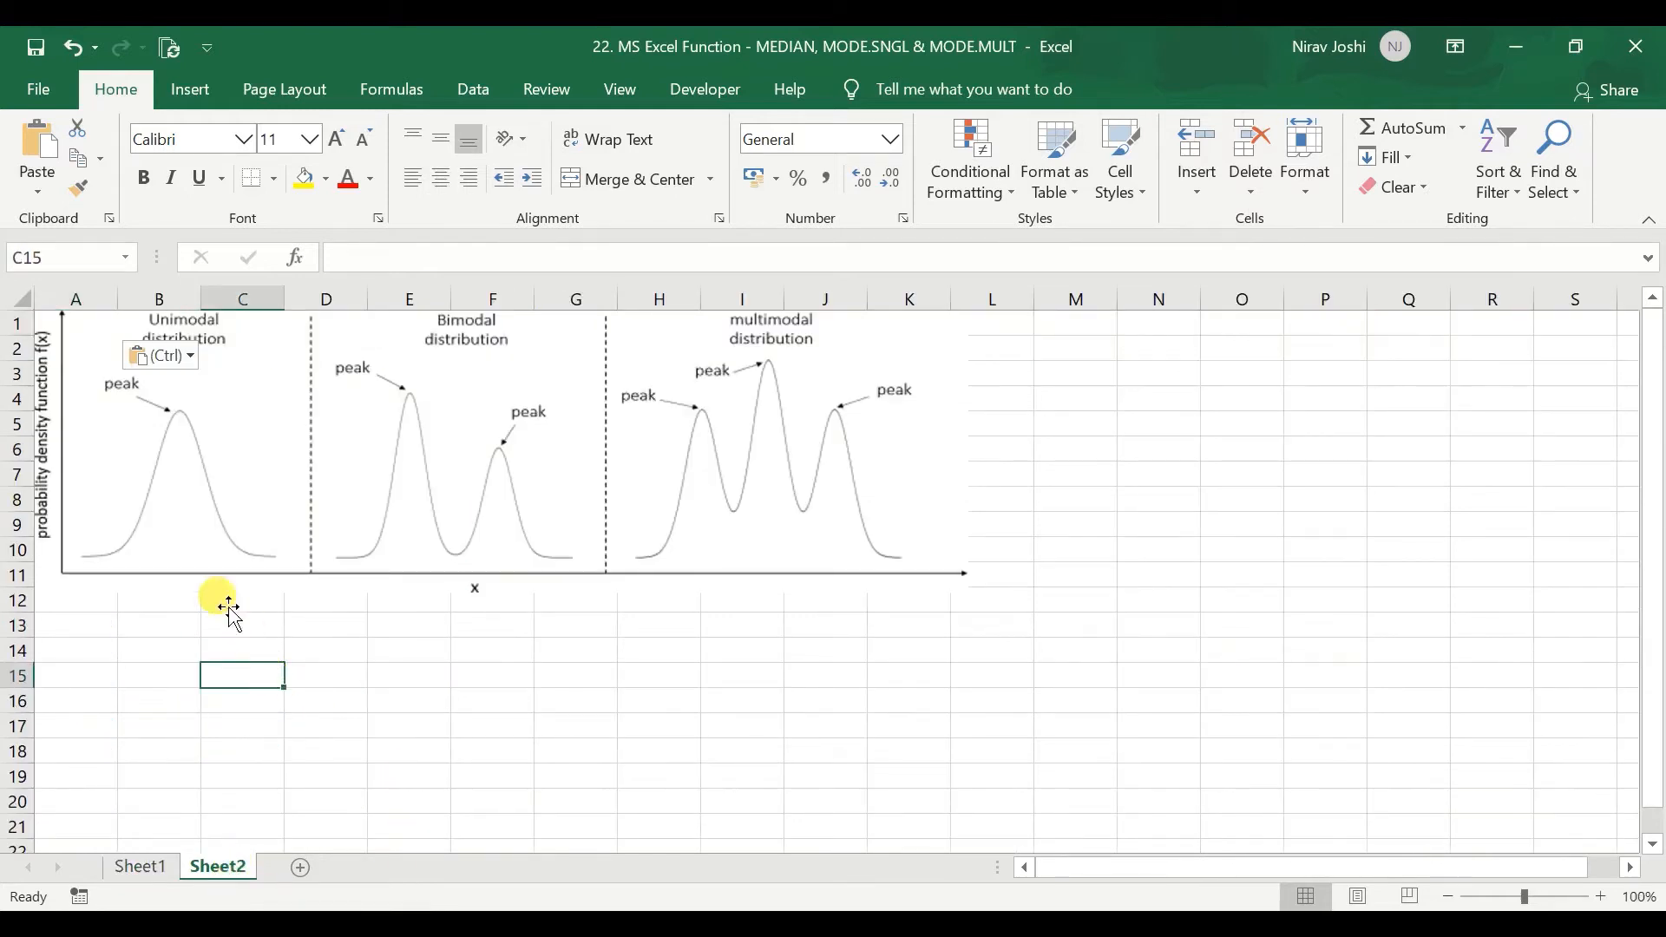
left_click_drag(512, 443, 745, 473)
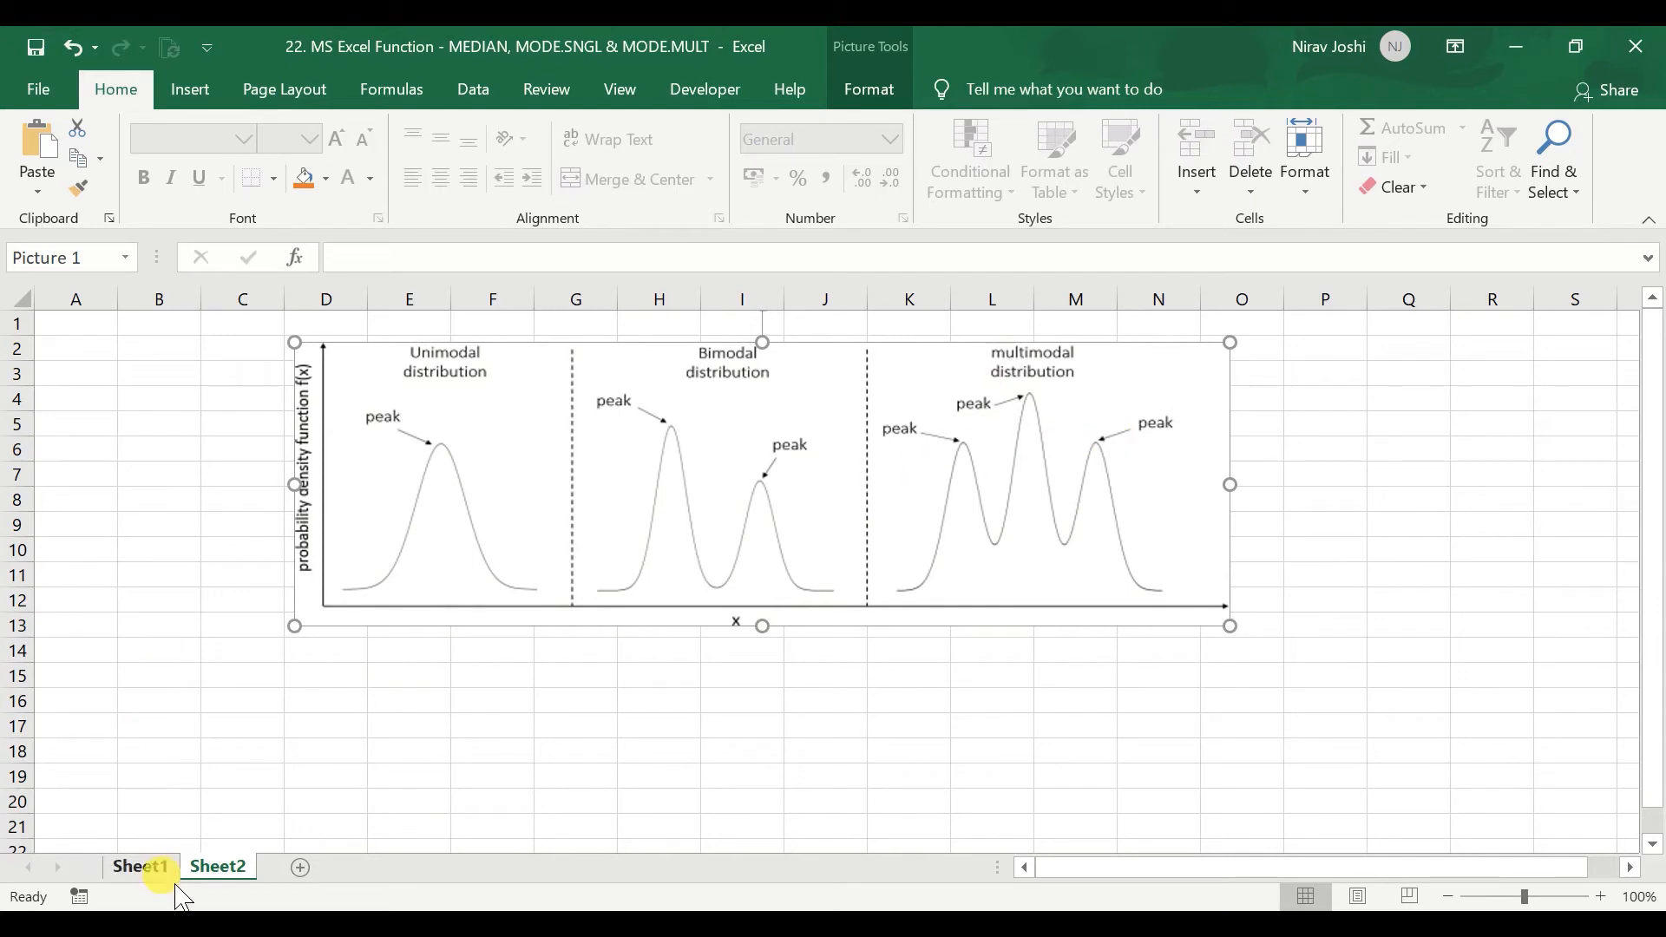
Review the Mode (Multiple) column on Sheet1 alongside the unimodal, bimodal and multimodal distribution picture on Sheet2.
left_click(141, 867)
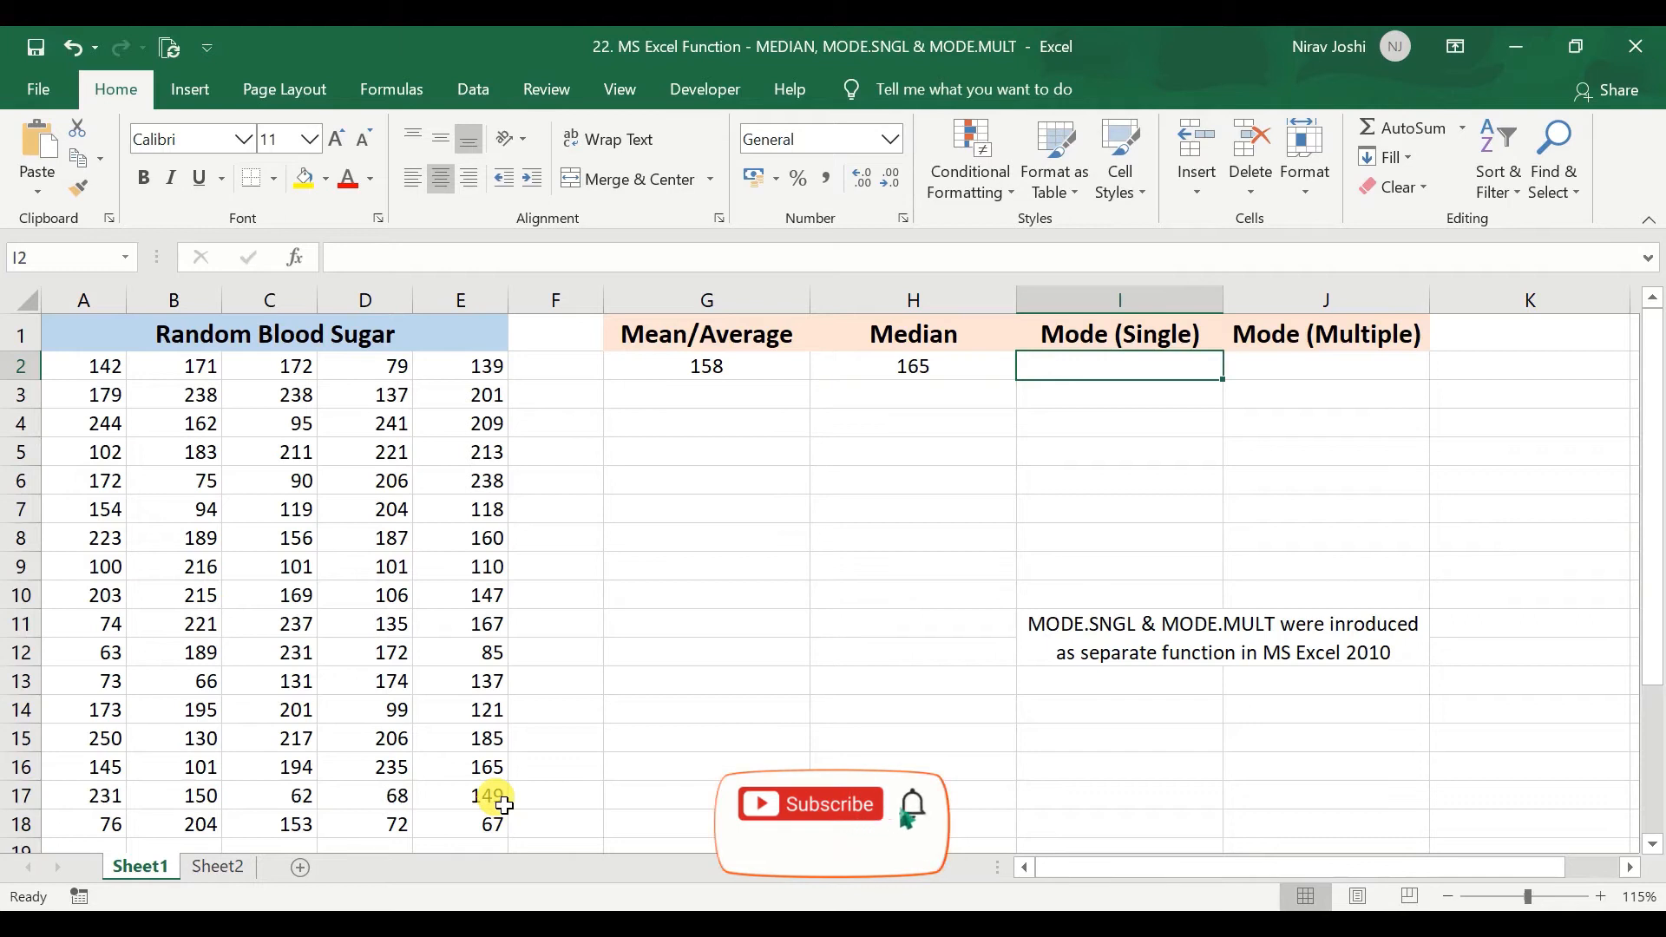
left_click(1254, 363)
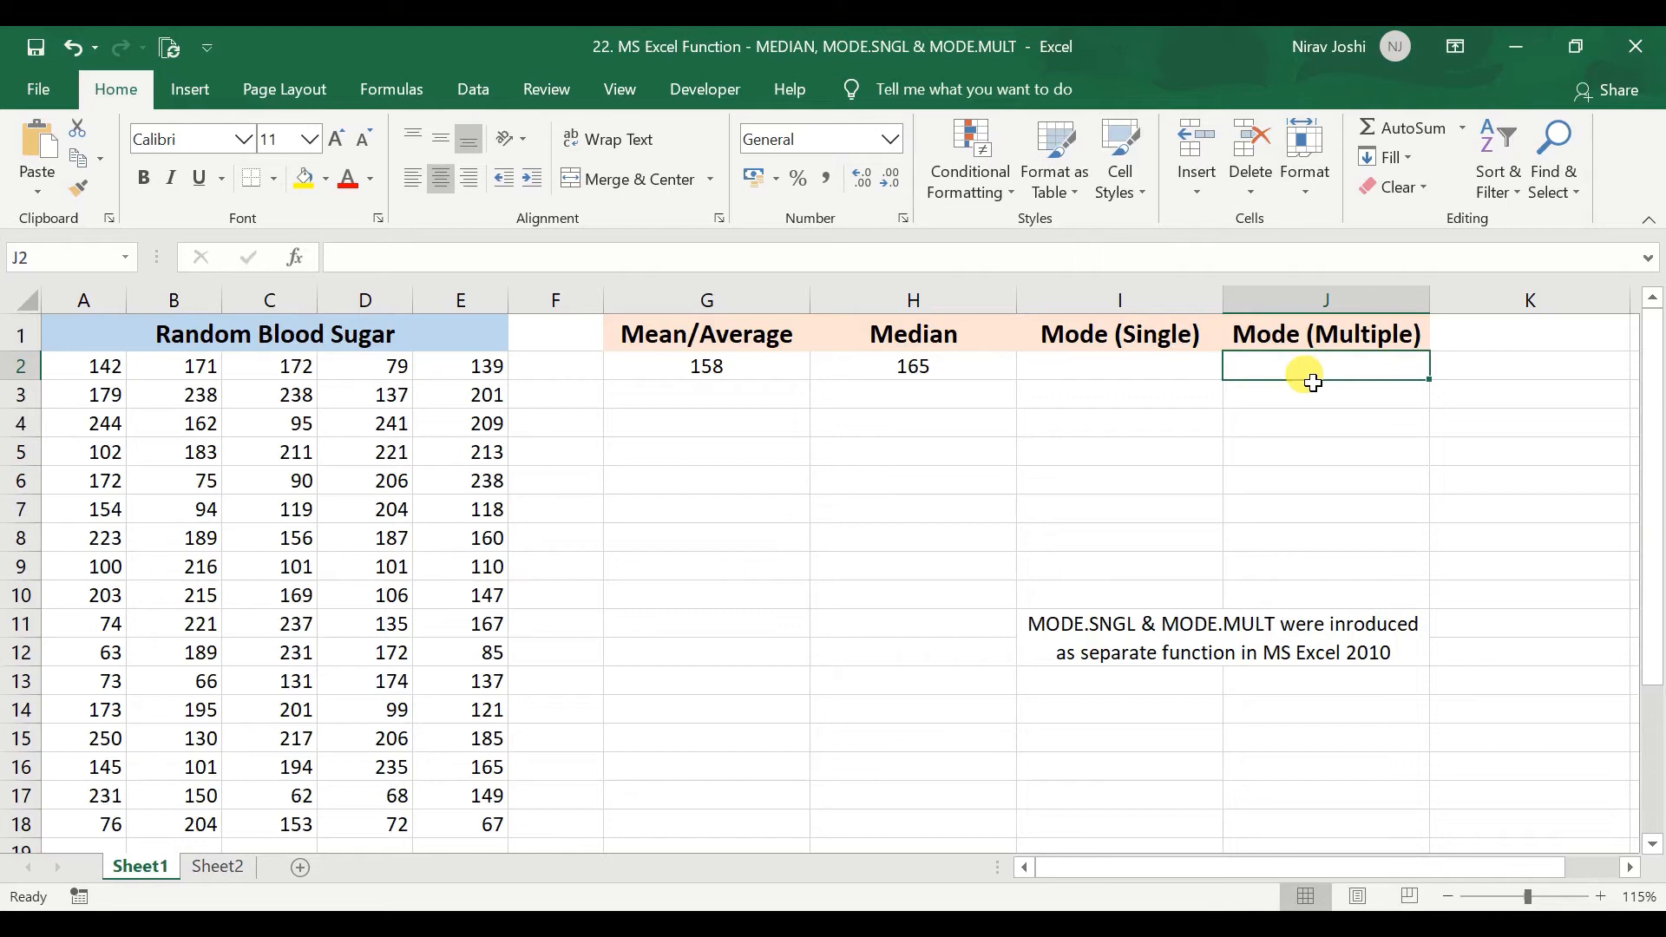
left_click(227, 867)
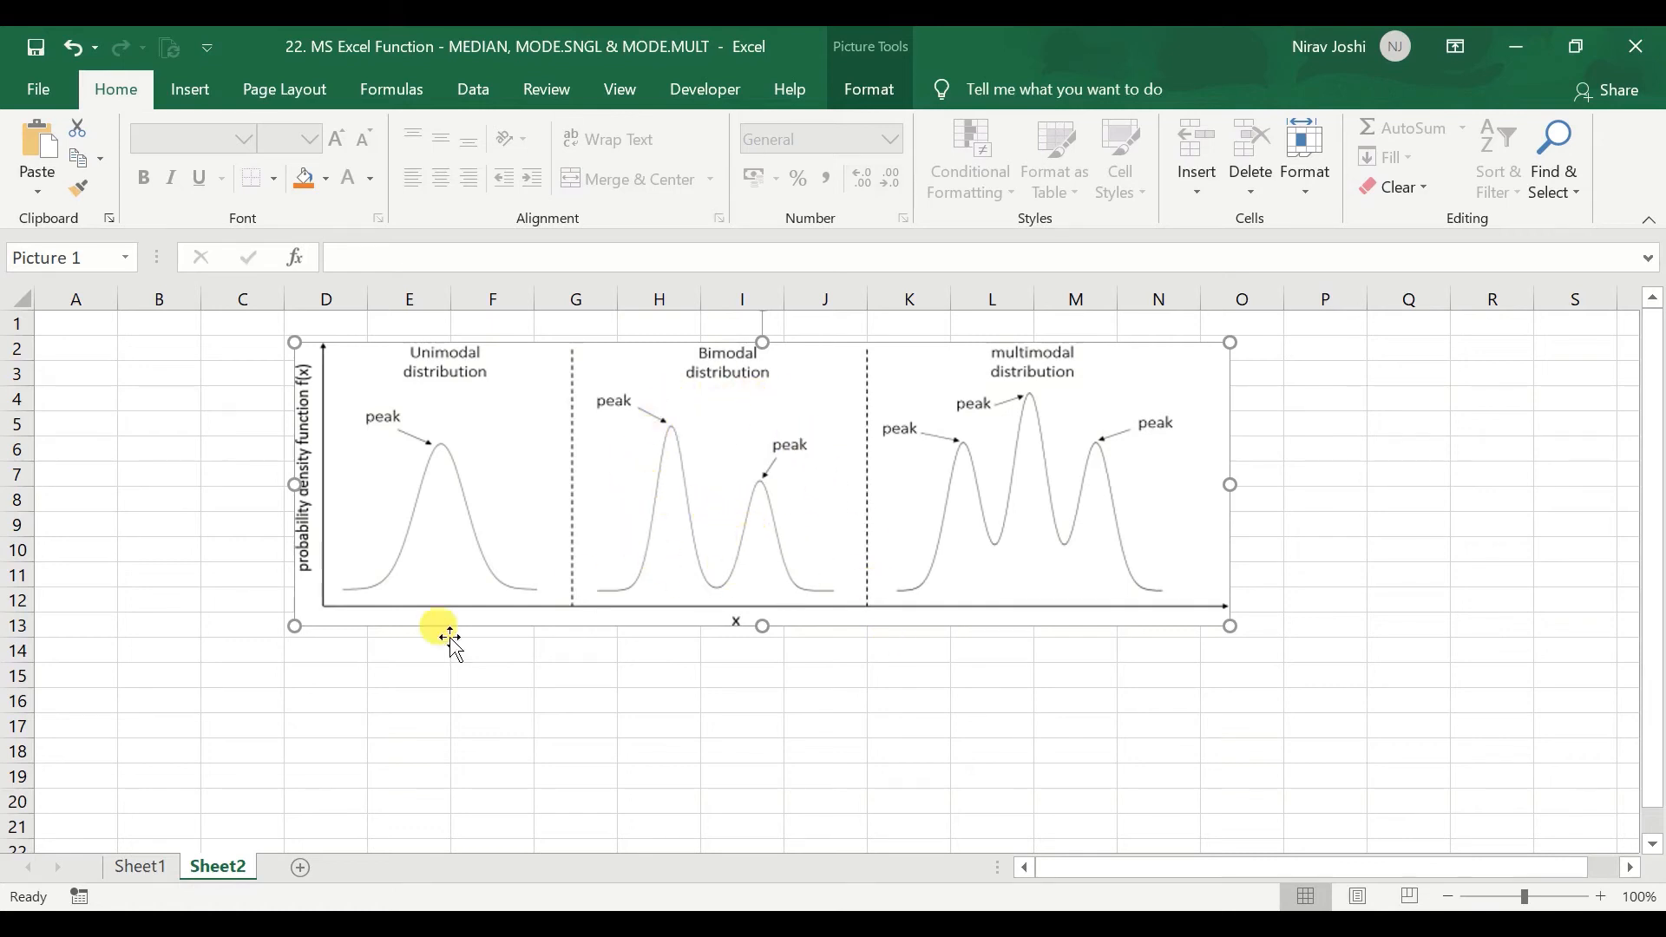
left_click(138, 866)
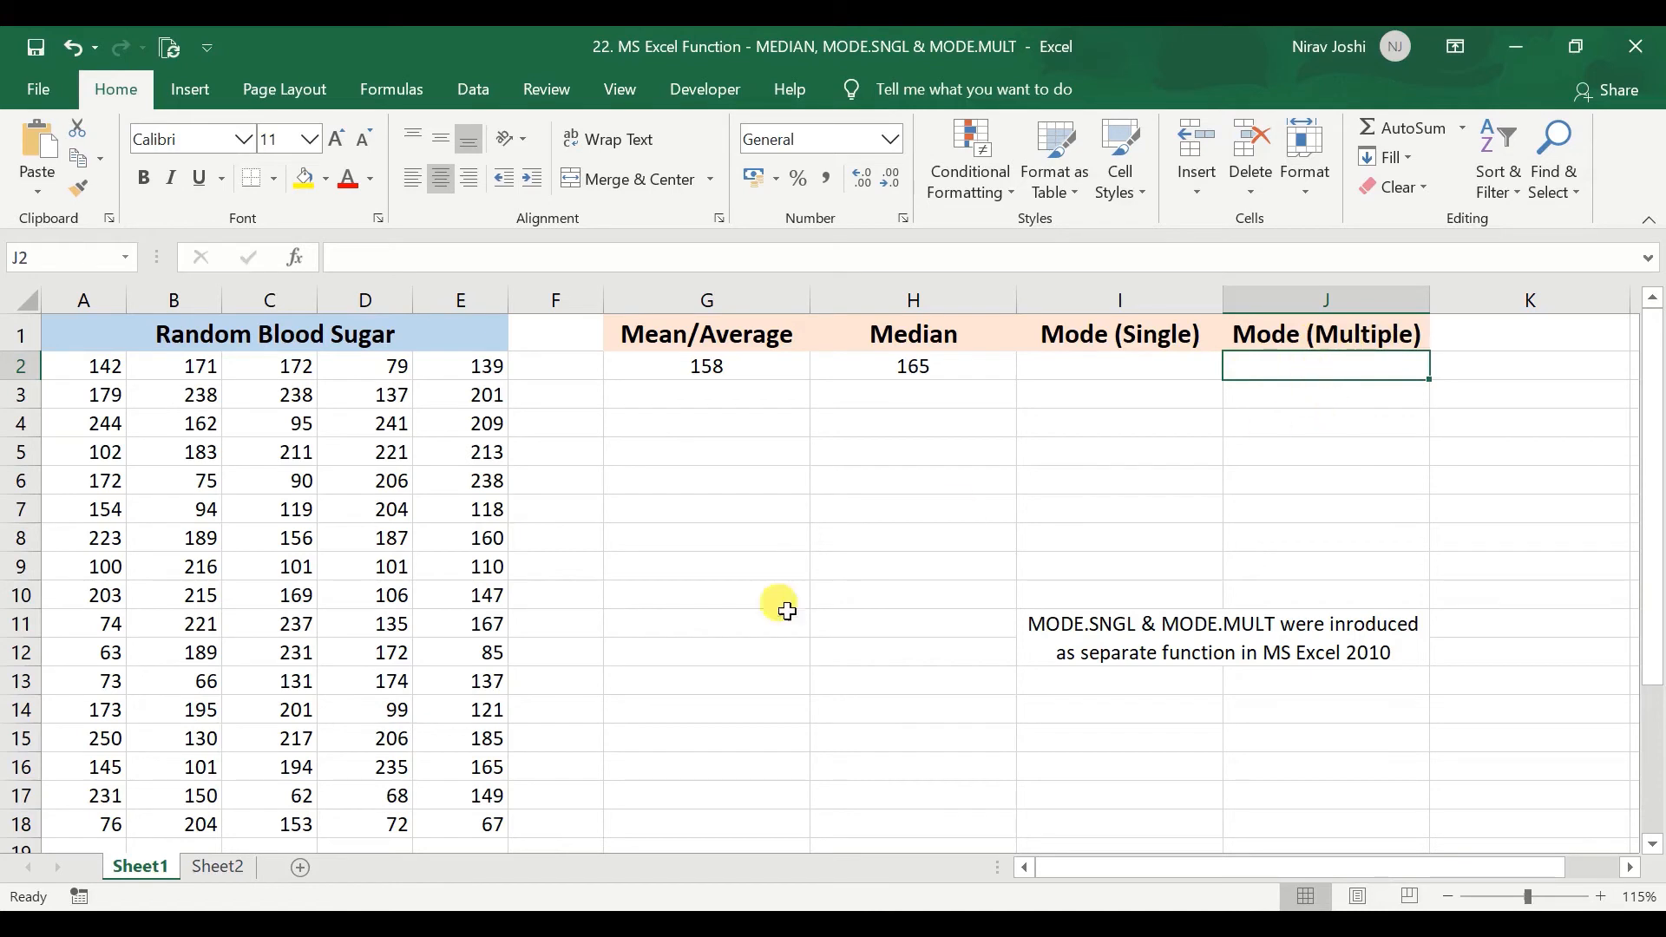
left_click(217, 868)
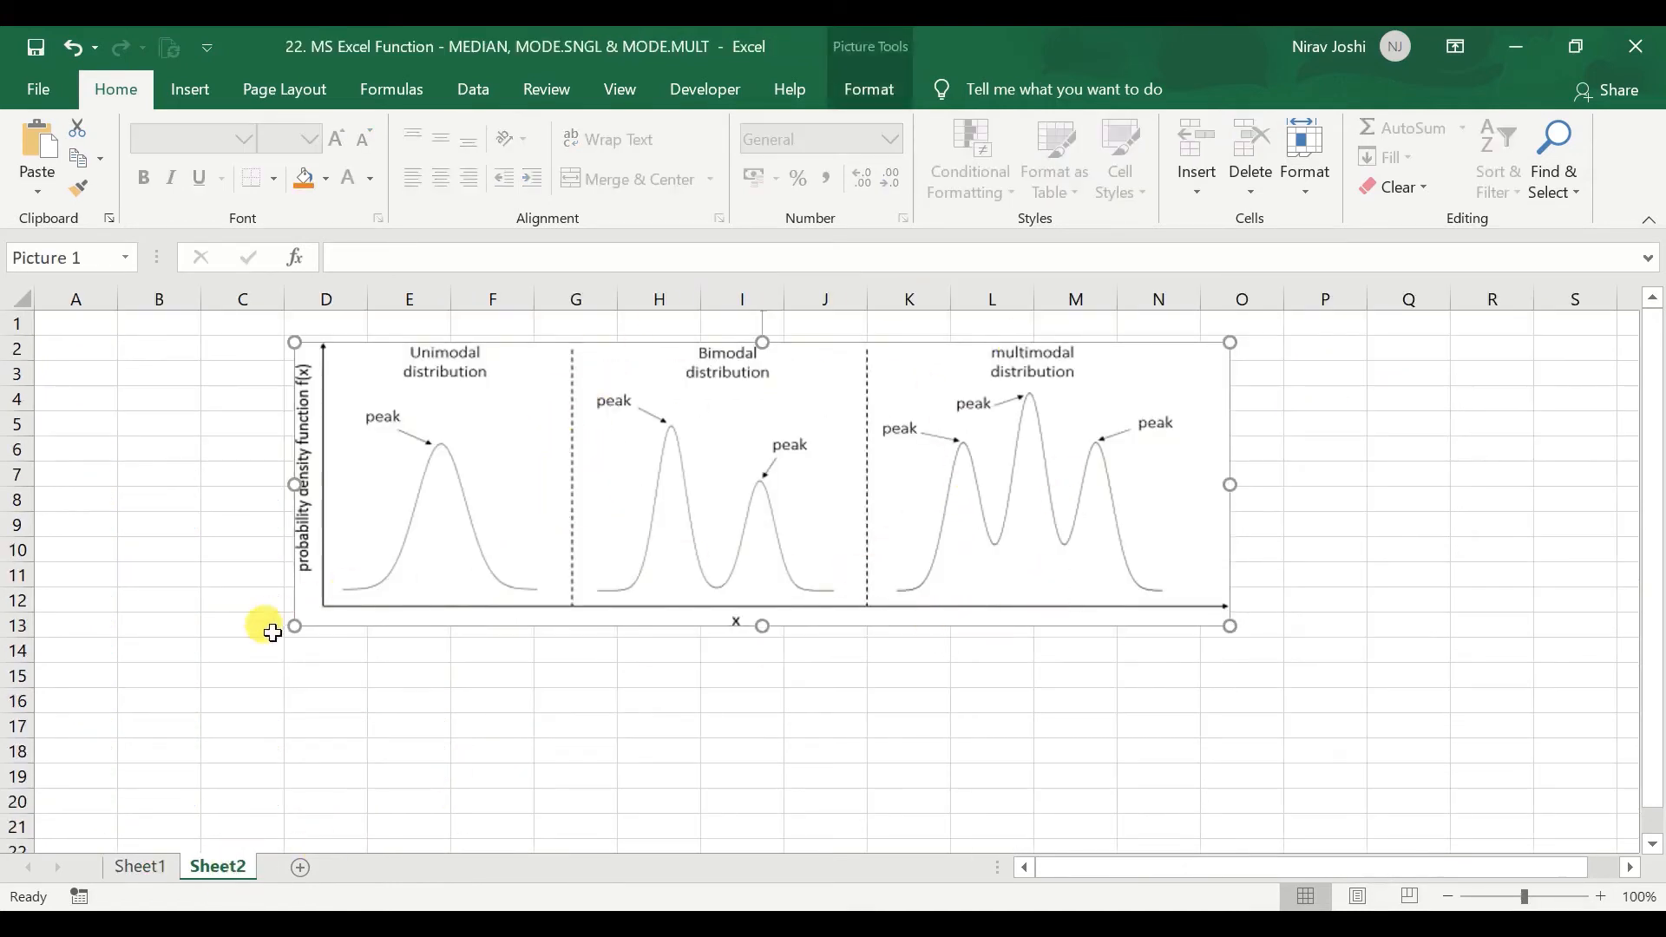
On Sheet1, calculate the single mode of the blood sugar values in I2 with MODE.SNGL over A2:E18.
left_click(131, 868)
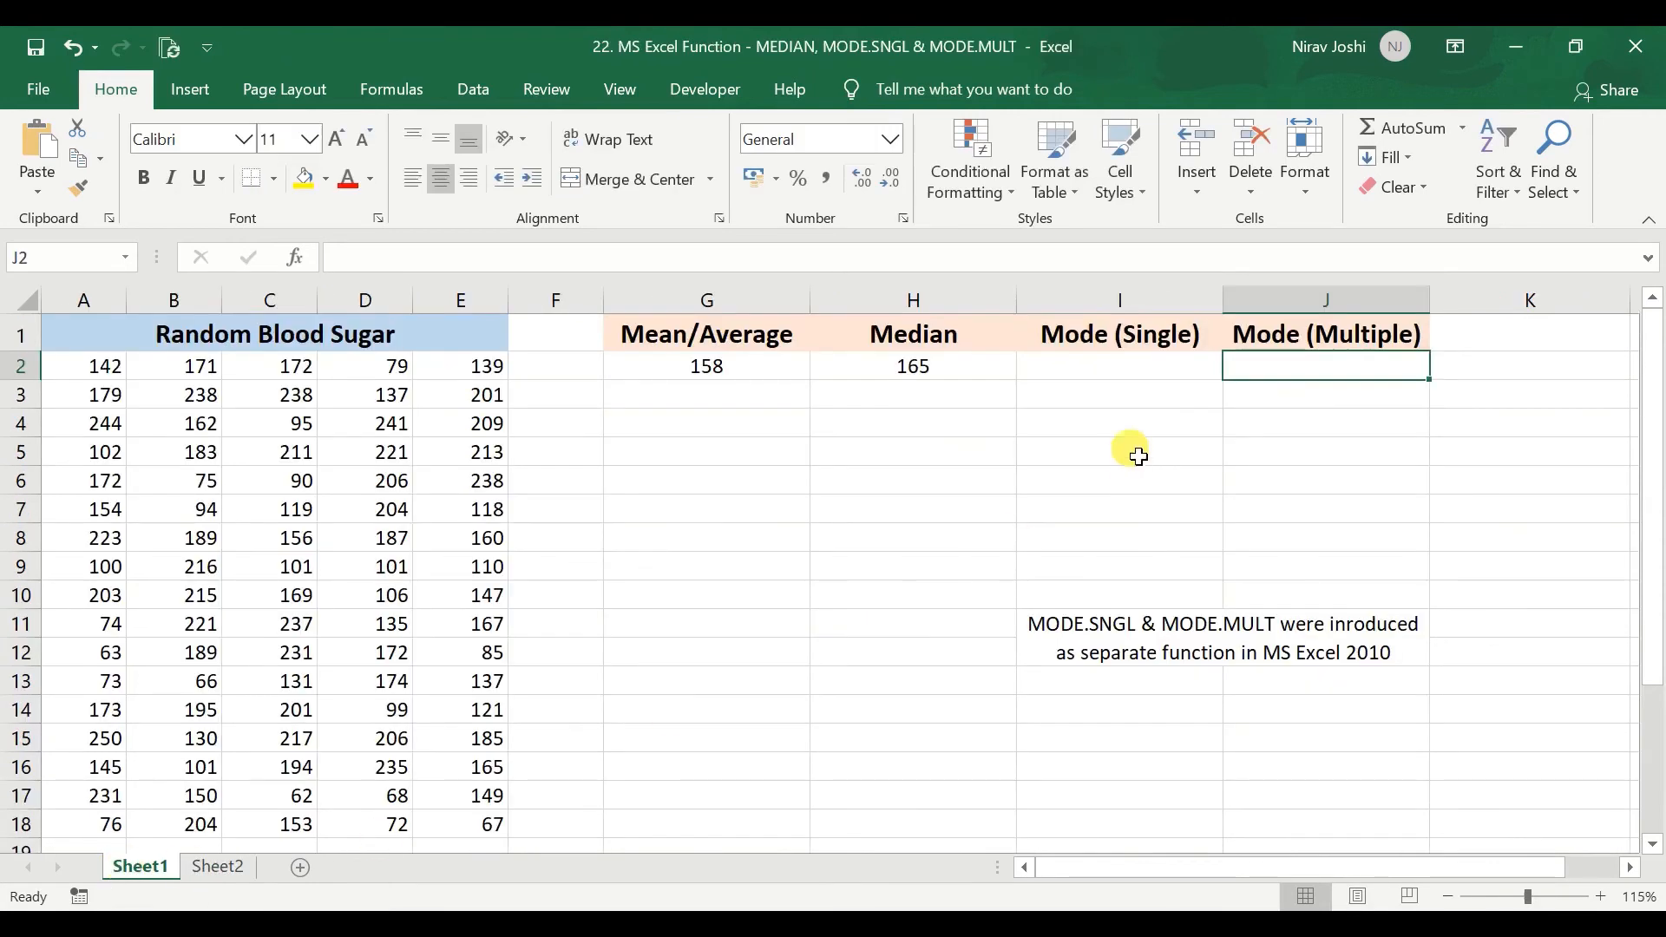
left_click(1147, 369)
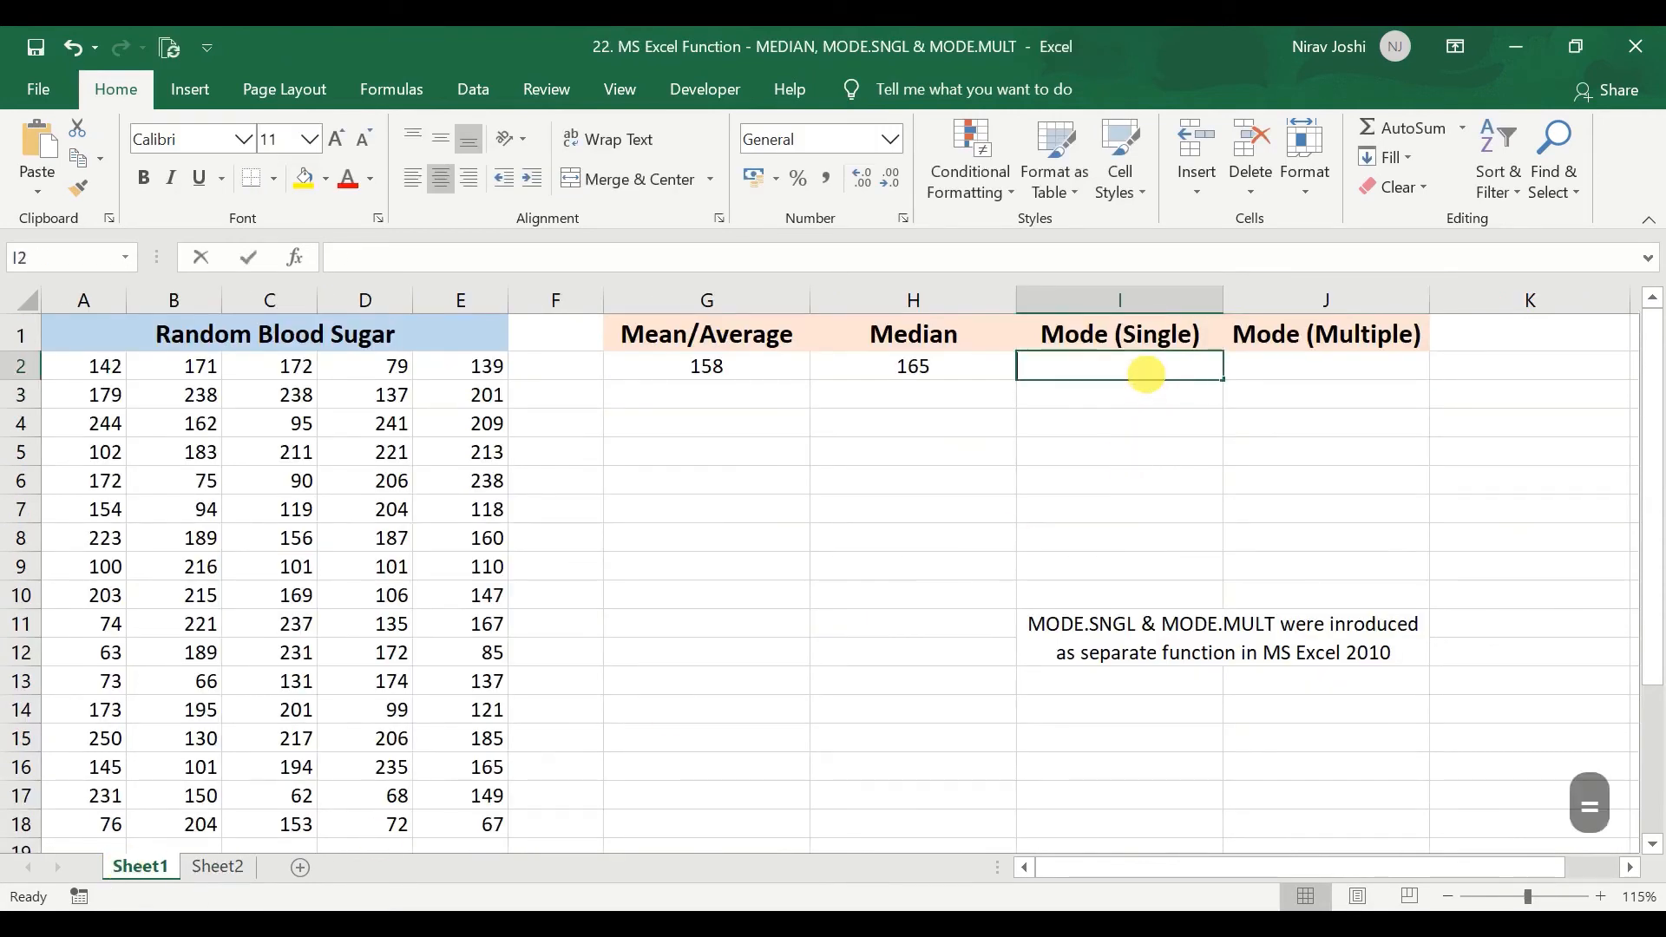
type("=mode")
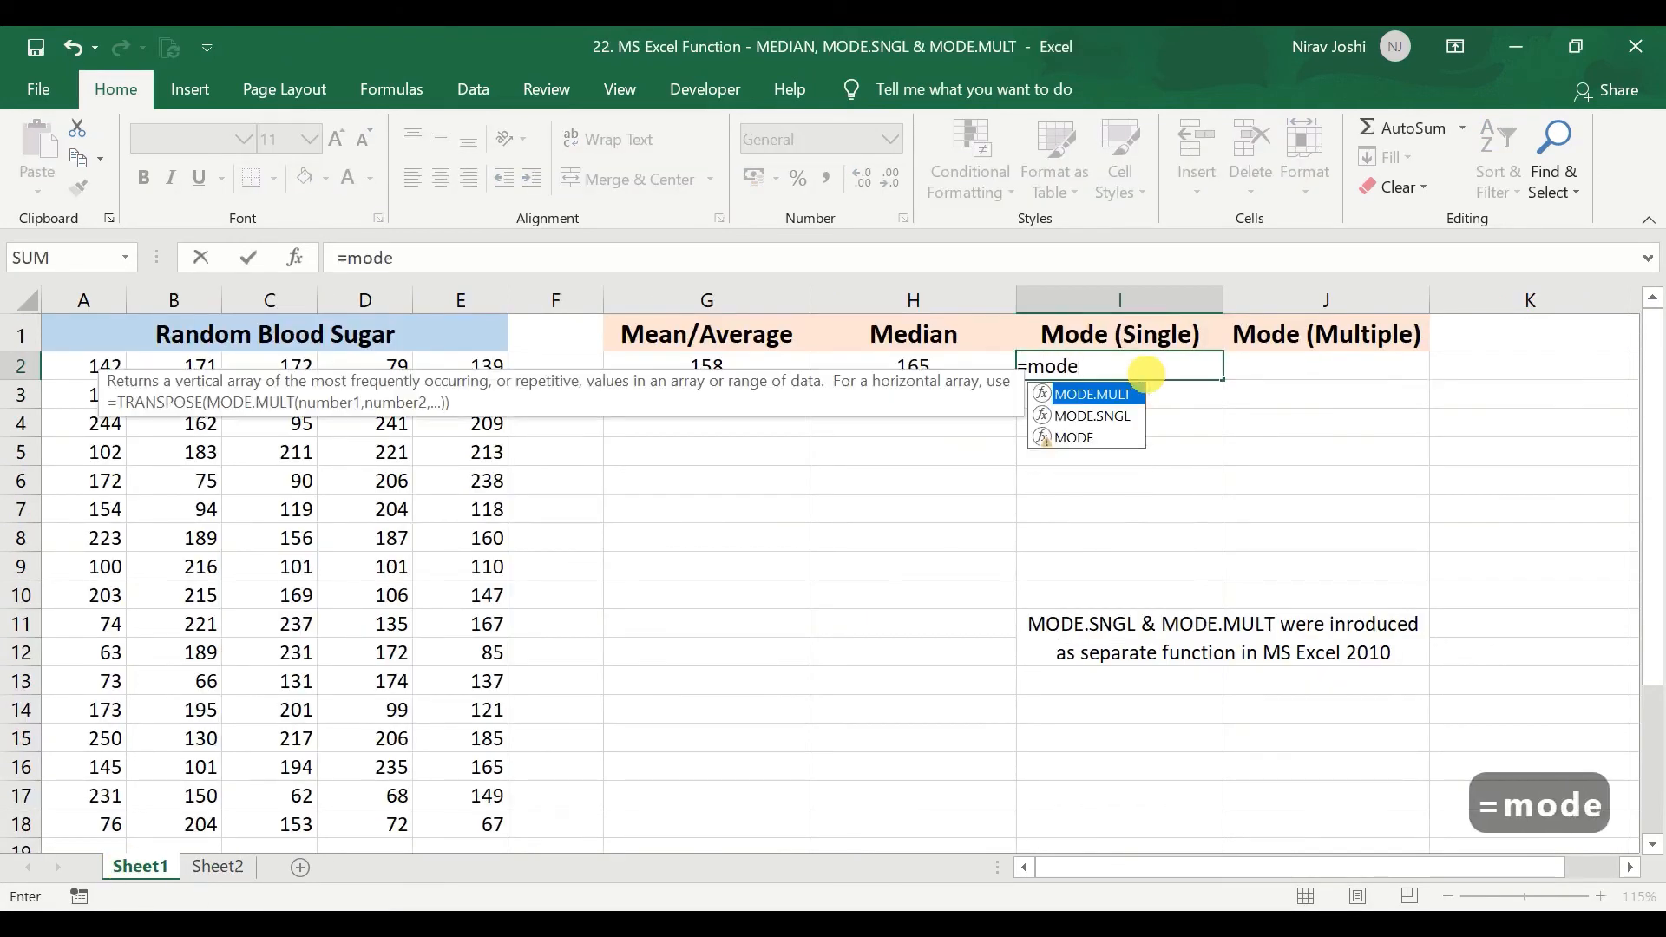
double_click(1092, 415)
left_click_drag(99, 365, 505, 824)
key("Return")
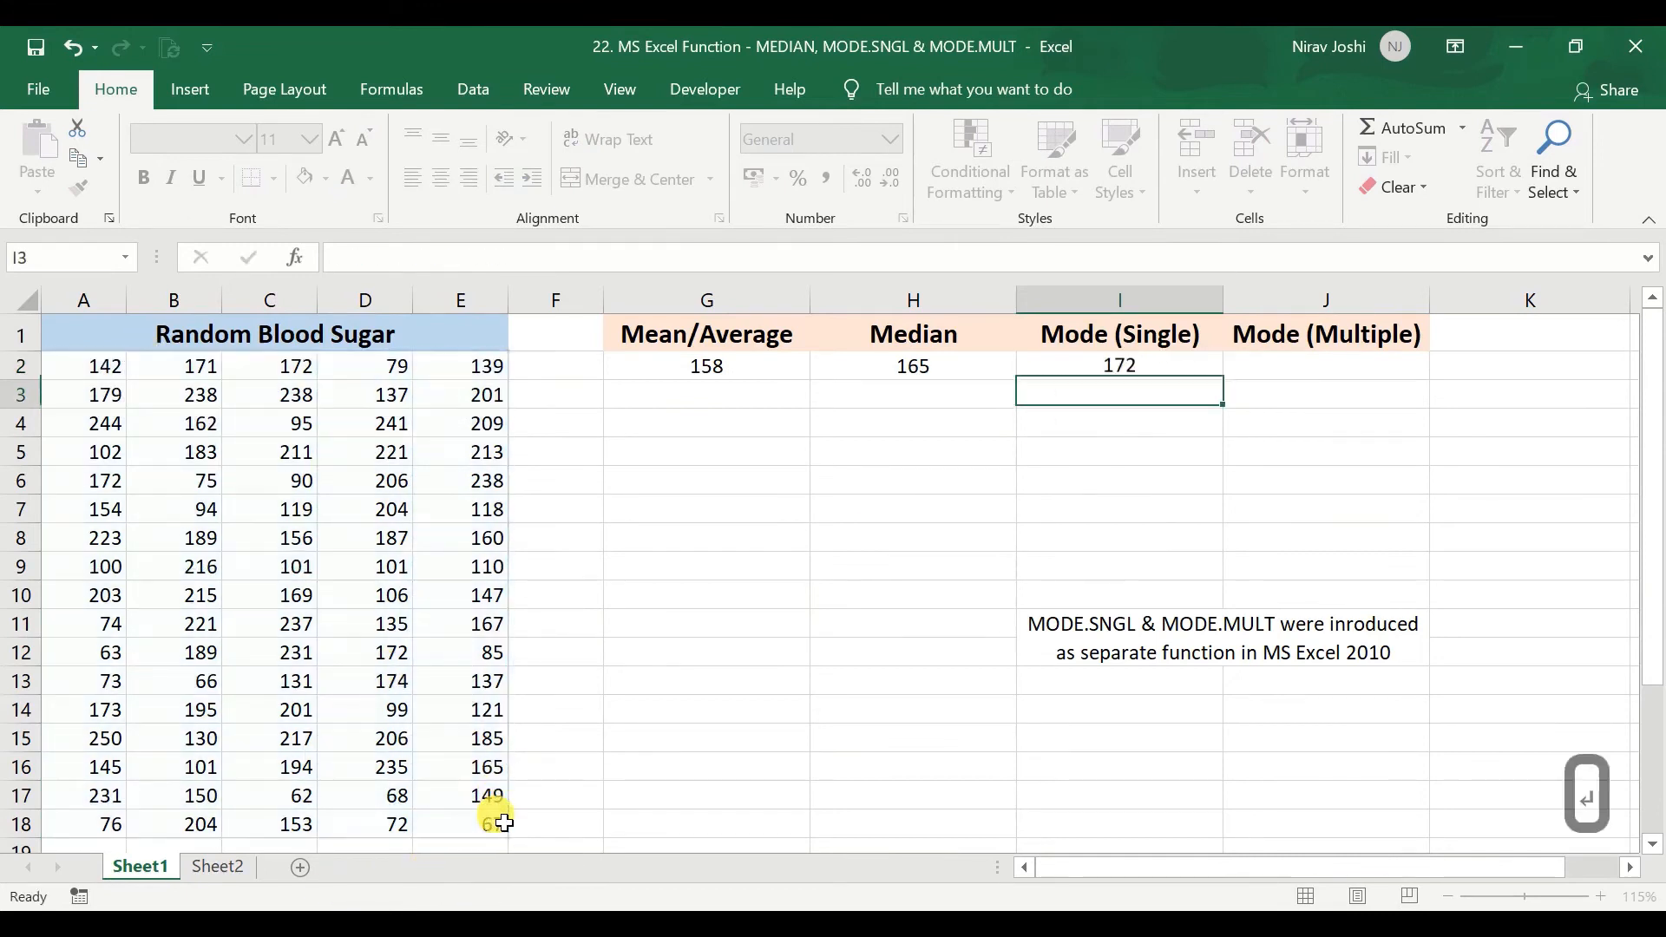
left_click(1129, 373)
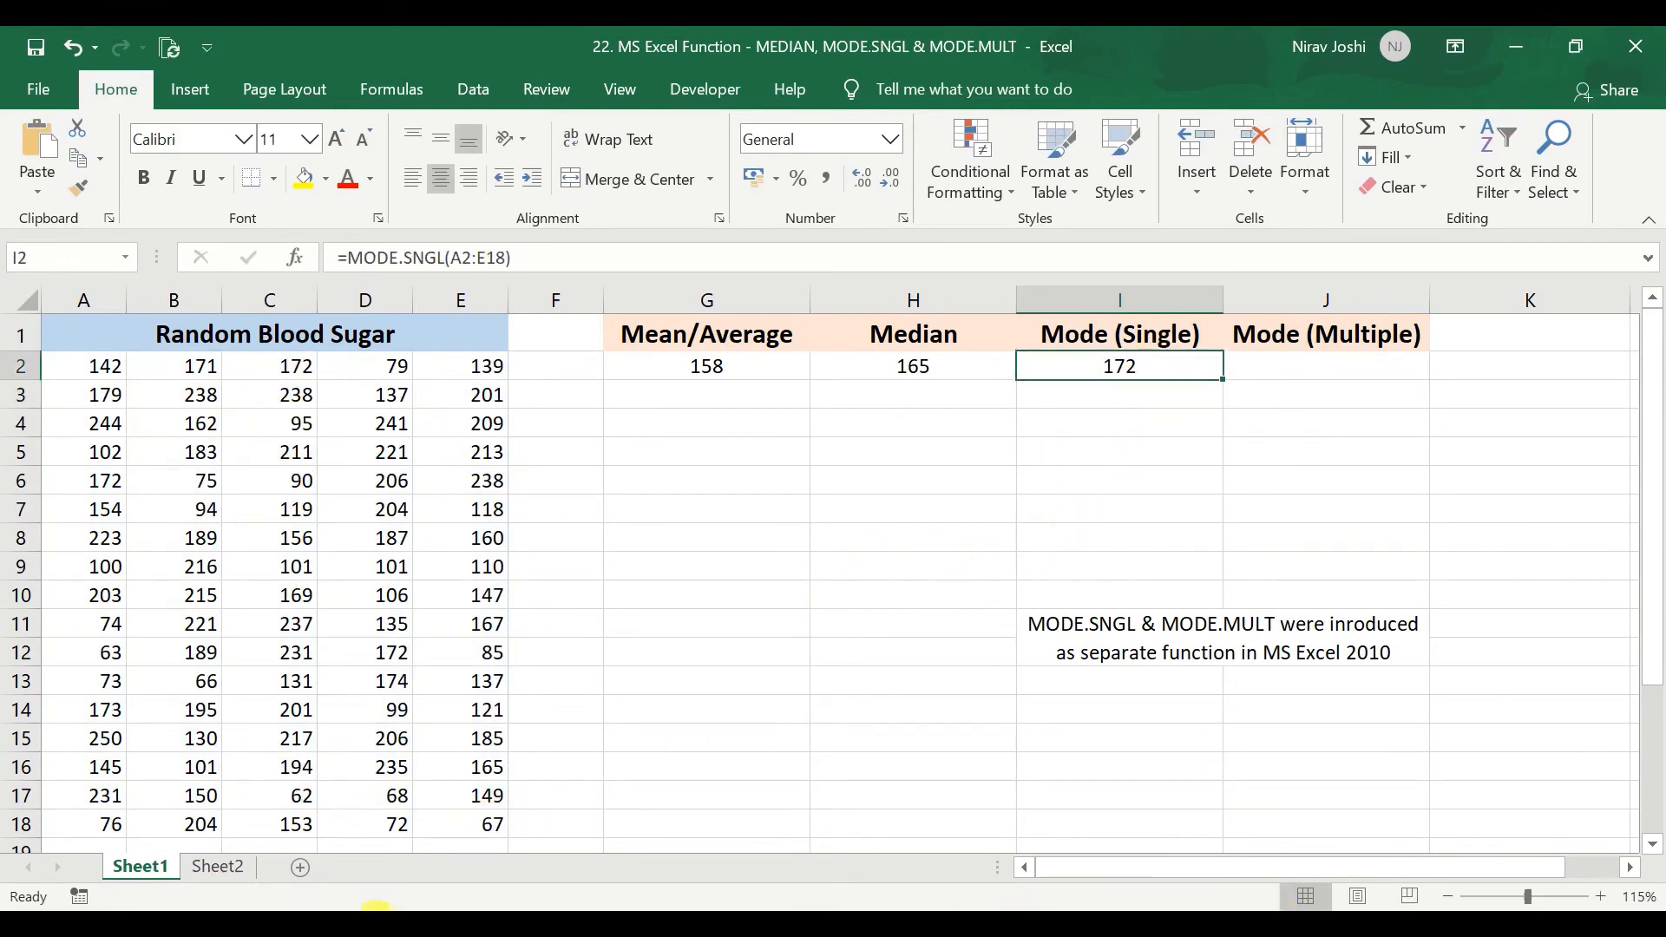
Calculate the multiple modes of the blood sugar values in J2:J9 with a MODE.MULT array formula over A2:E18.
left_click(1277, 374)
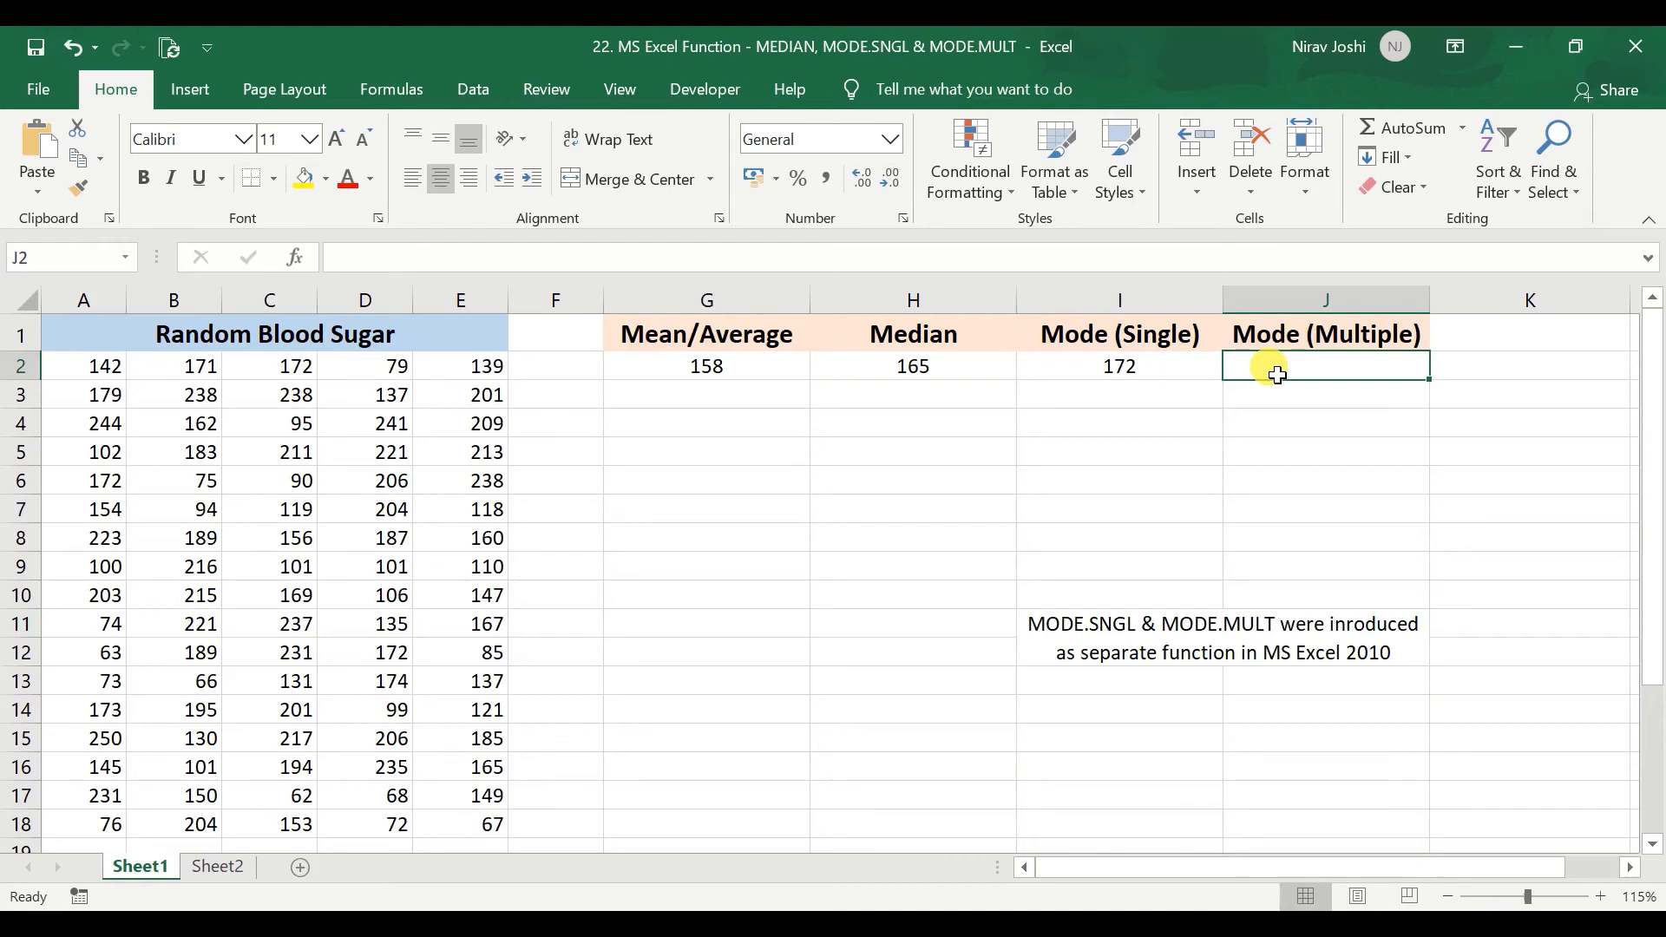
left_click_drag(1277, 375, 1299, 572)
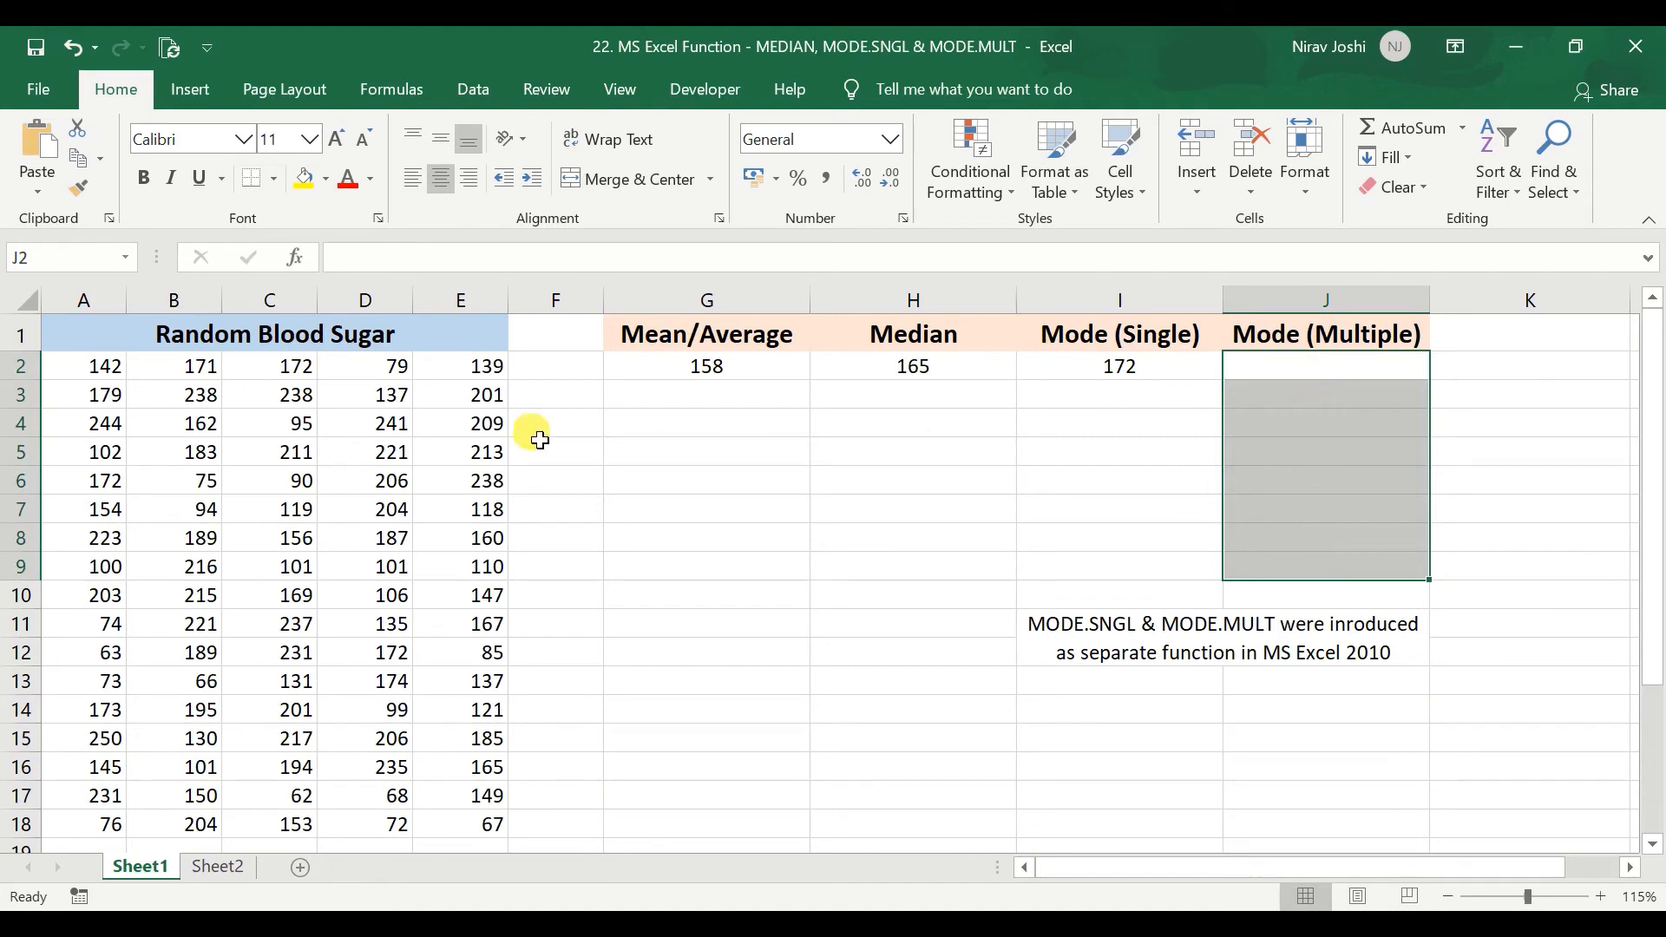
left_click(486, 257)
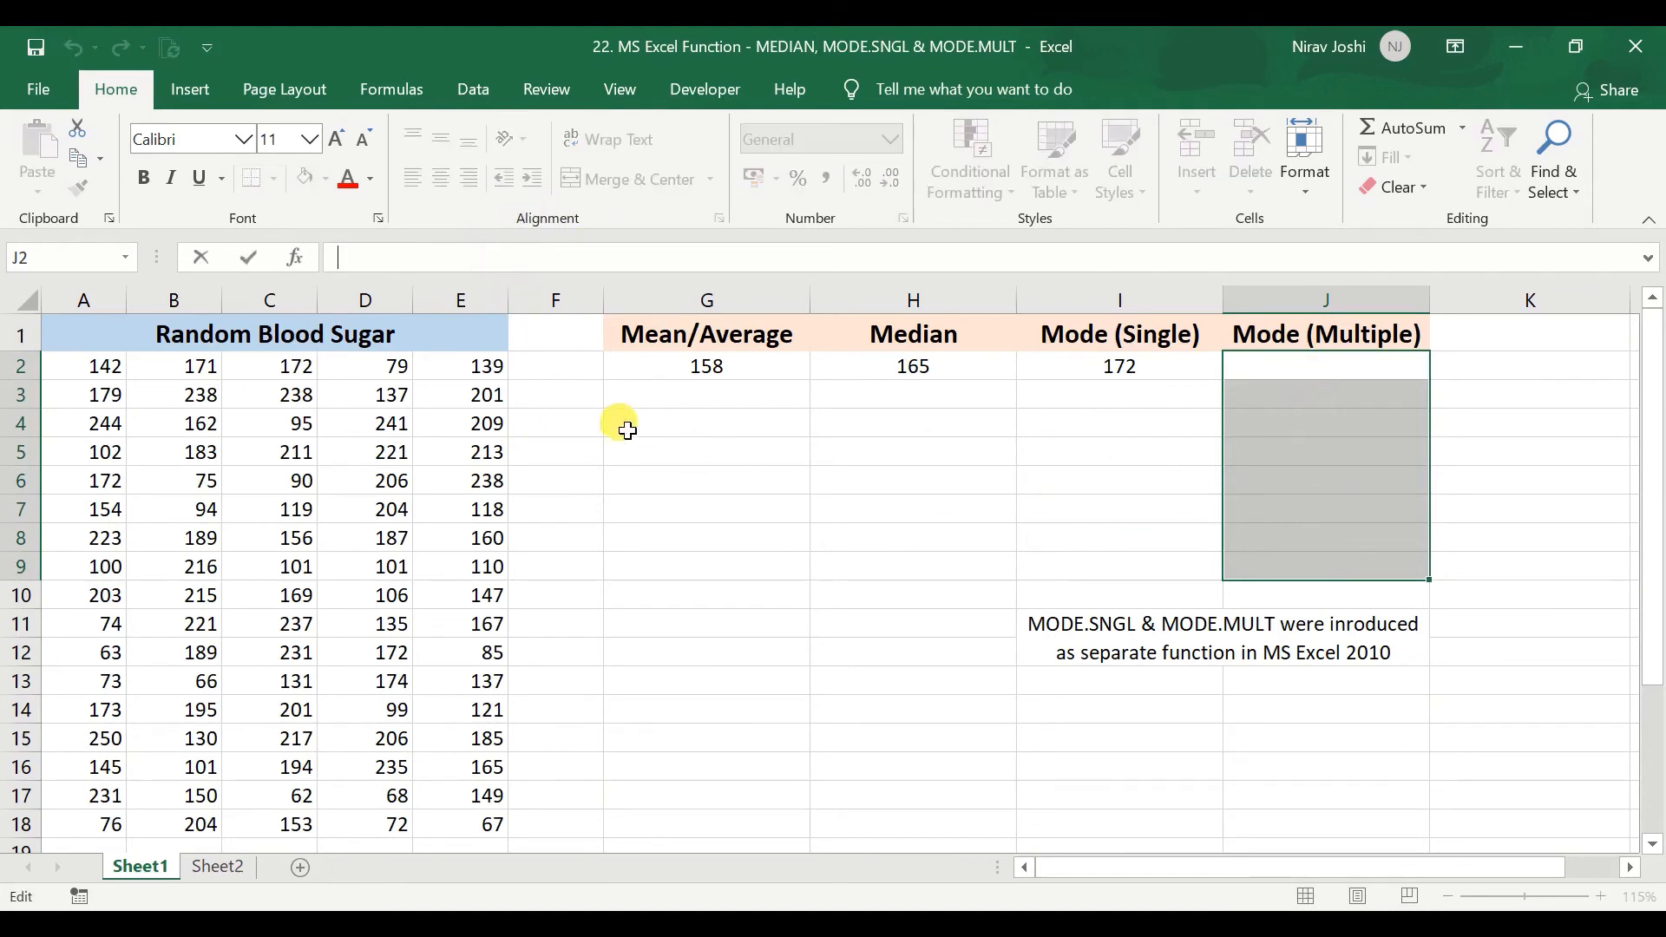
type("=")
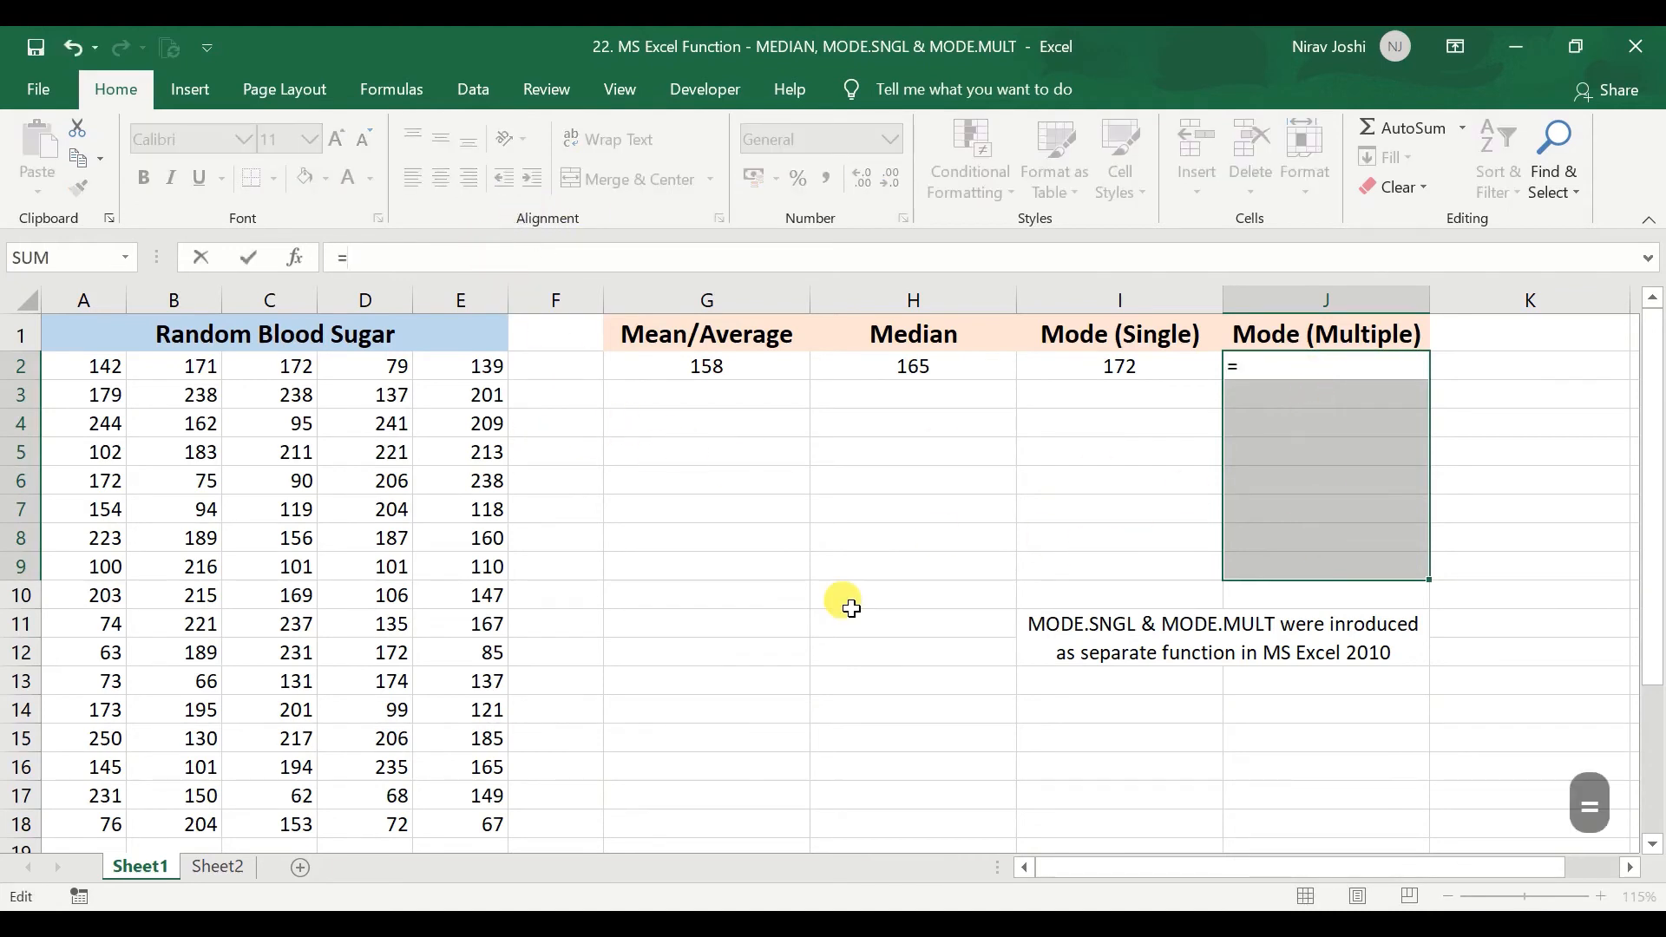
type("mode")
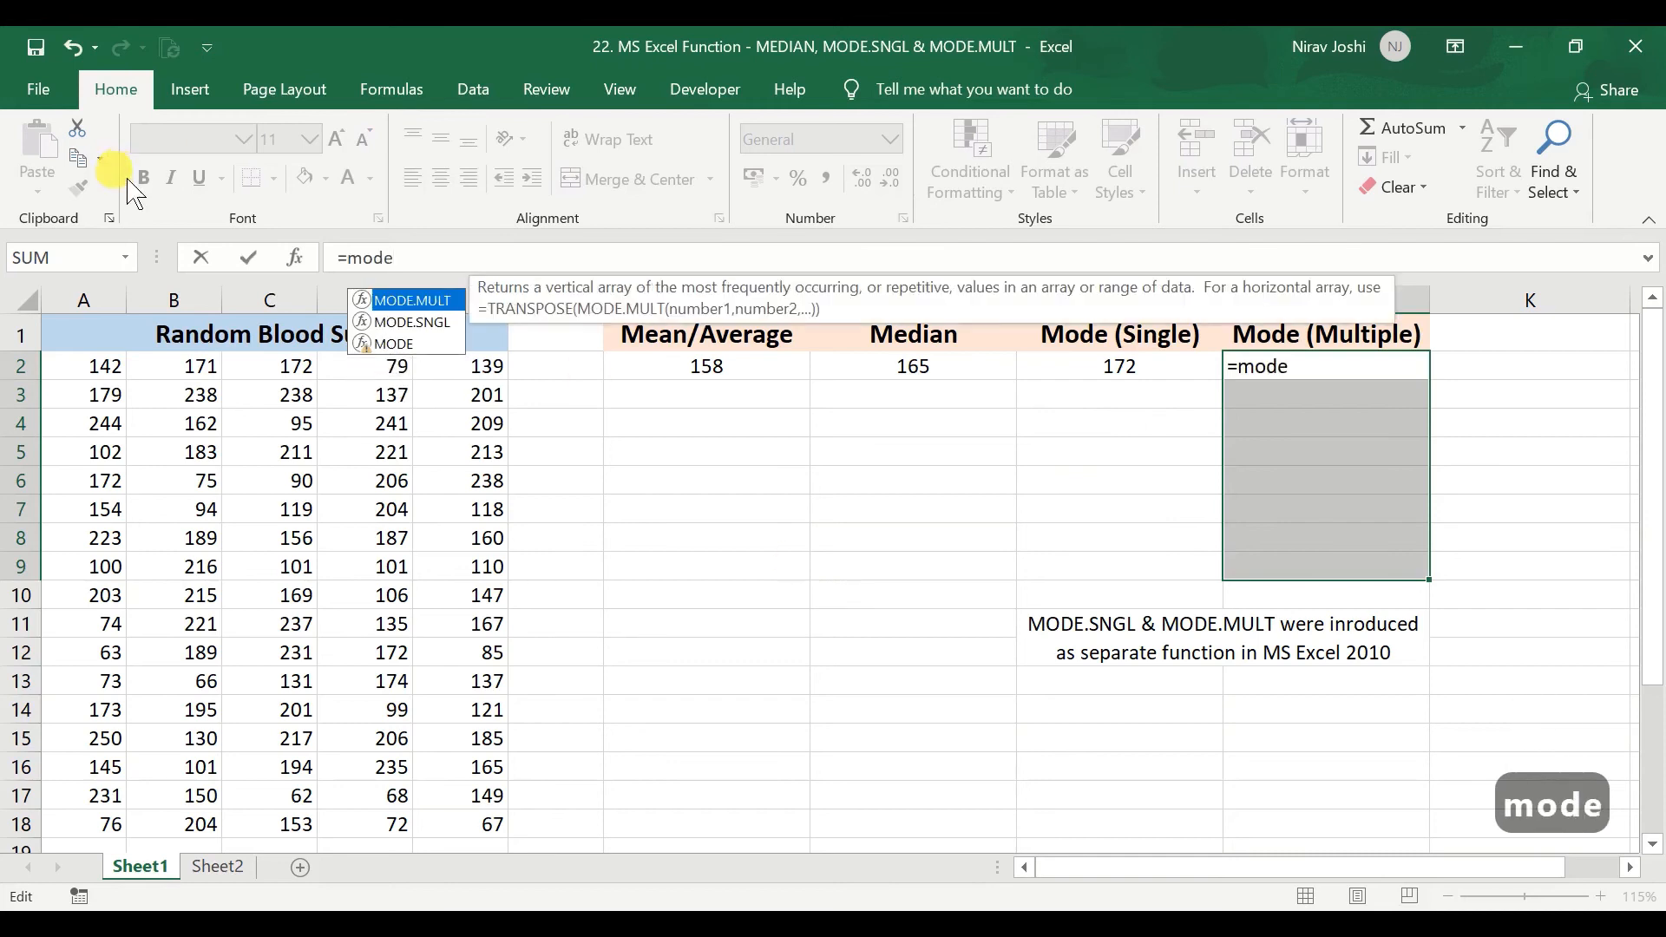
double_click(404, 300)
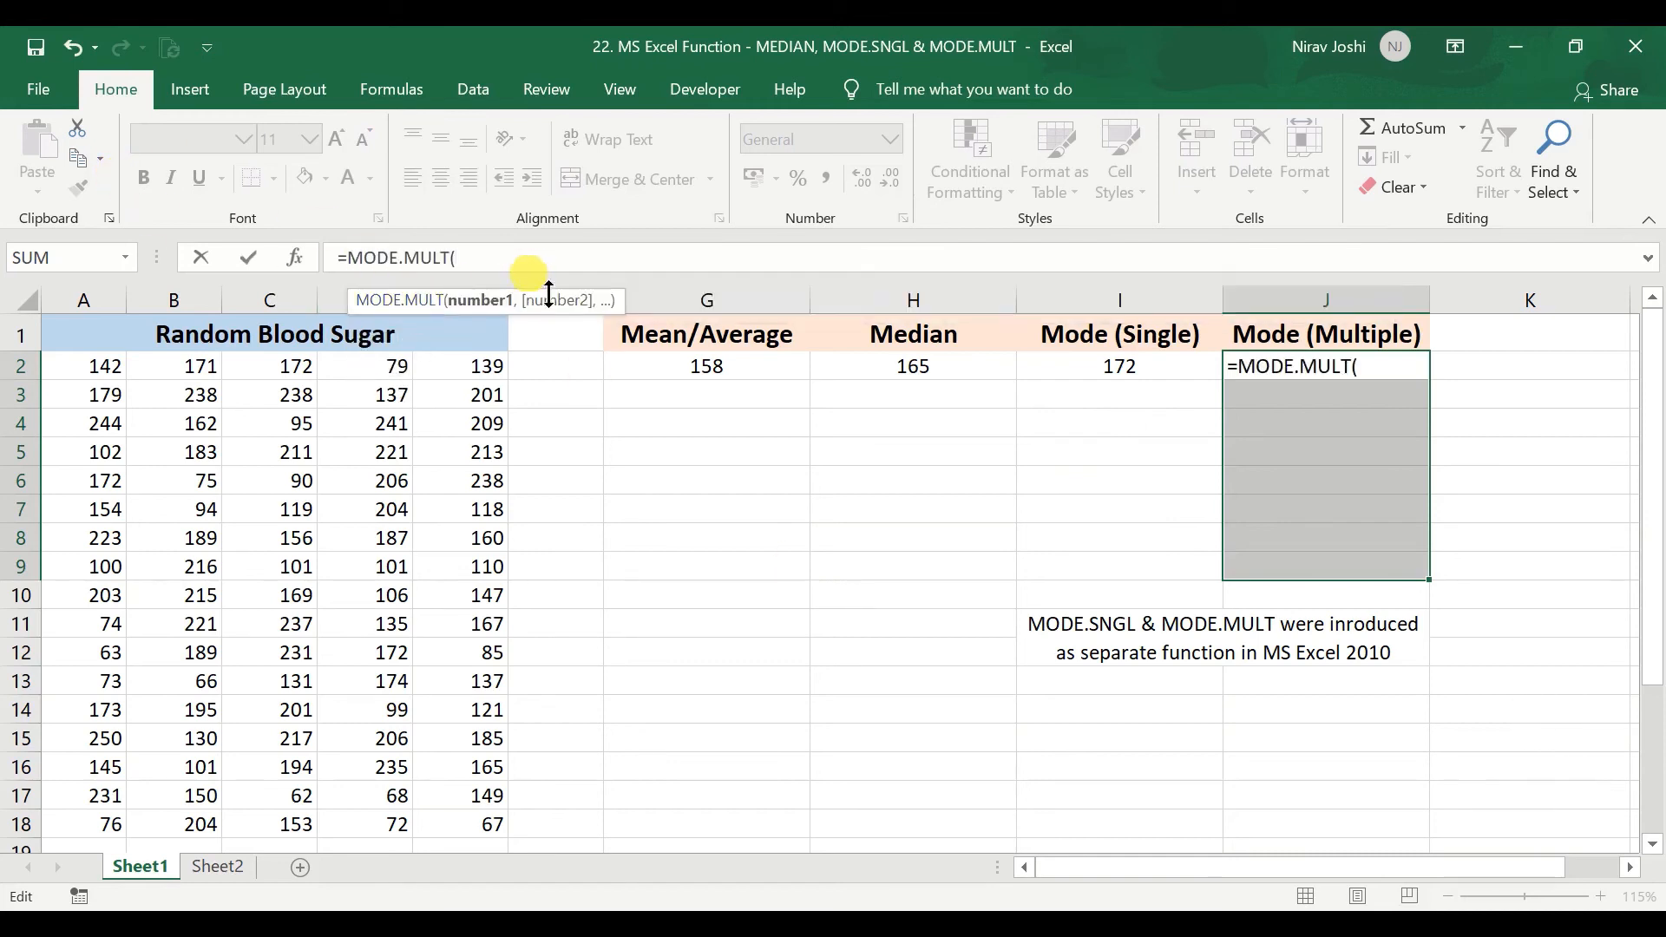
left_click_drag(100, 365, 466, 855)
type(")")
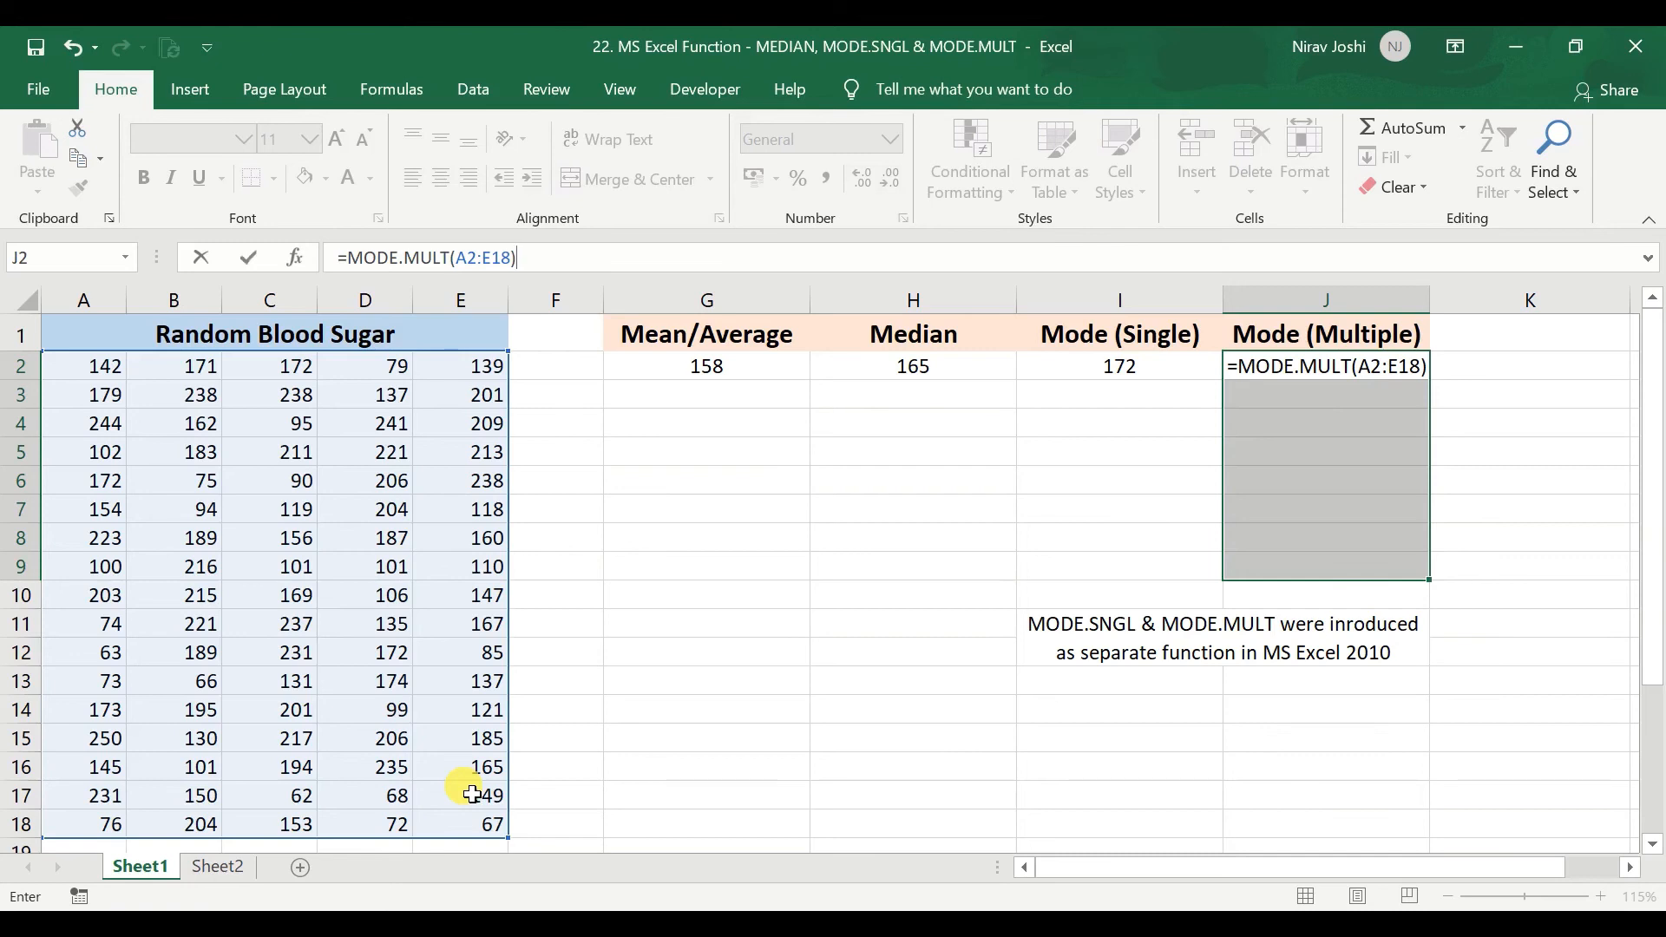
key("ctrl+shift+Return")
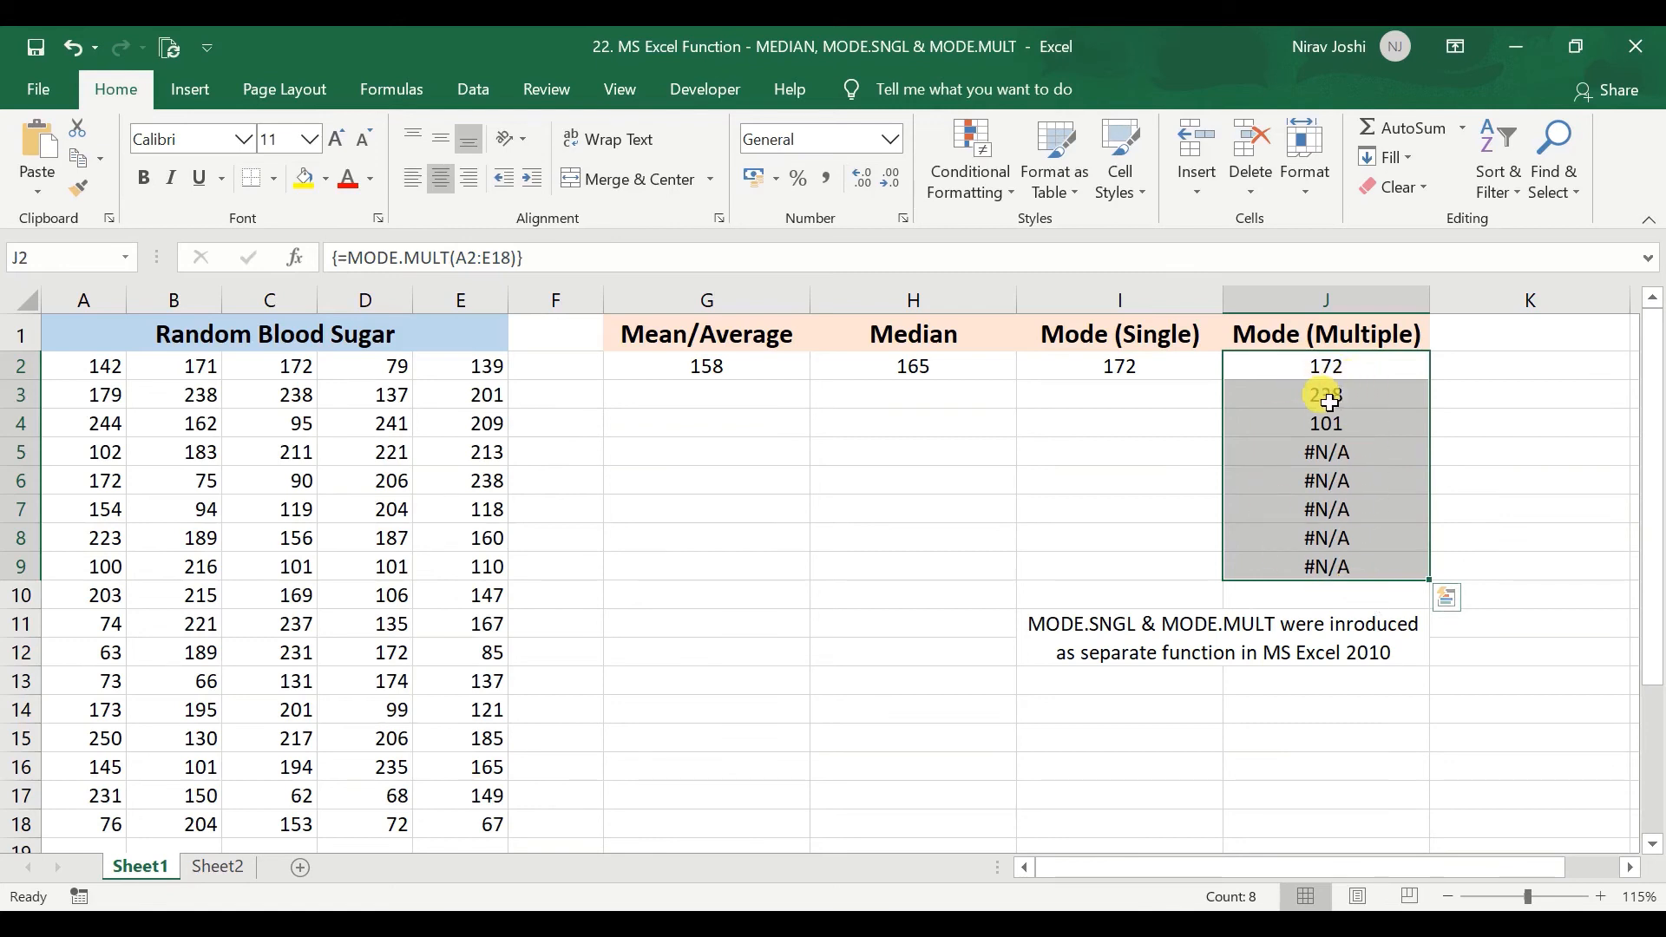
left_click_drag(1307, 368, 1316, 445)
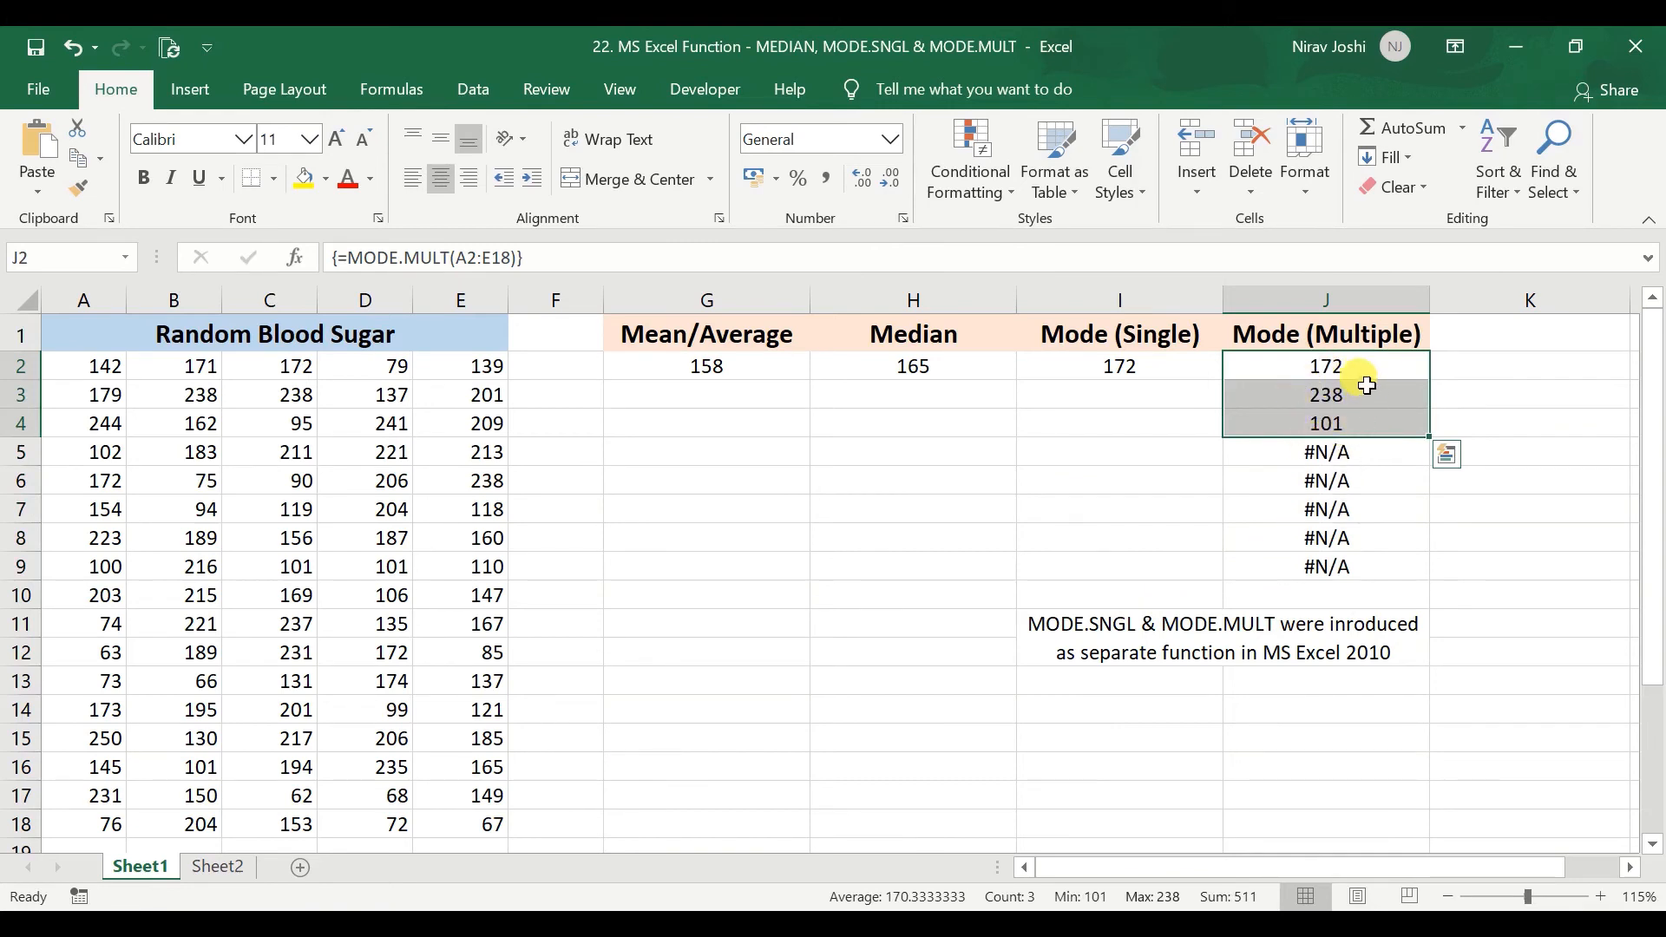
left_click(1311, 464)
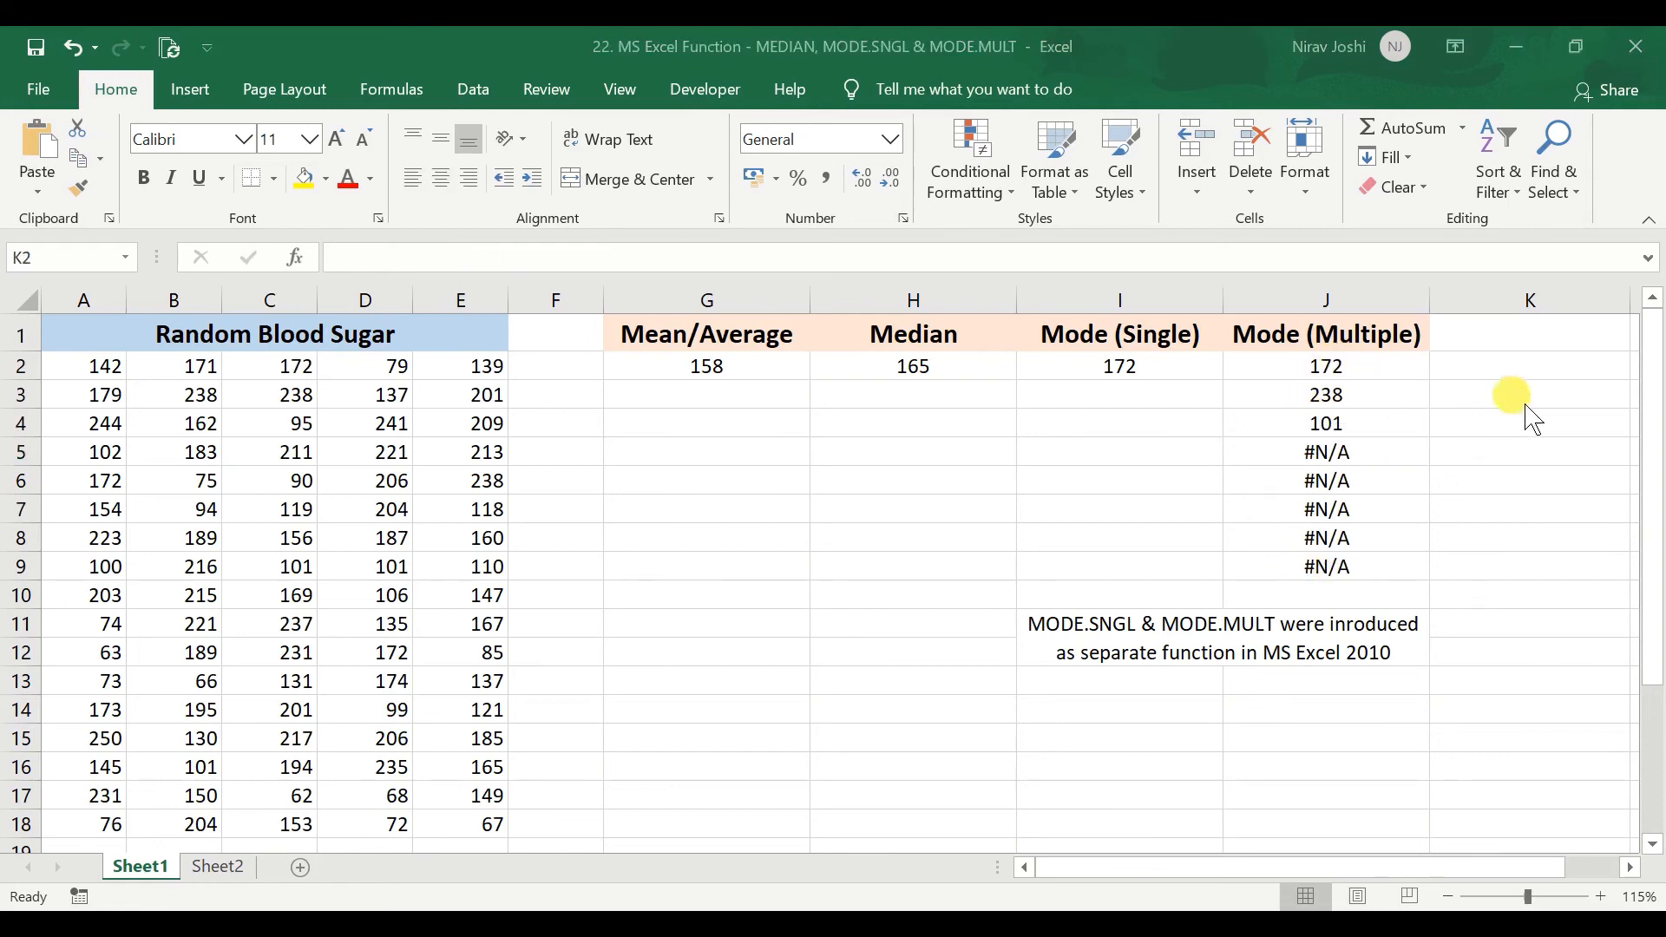
In K2, build a COUNTIF formula that counts the occurrences of the J2 mode within A2:E18.
left_click(1519, 373)
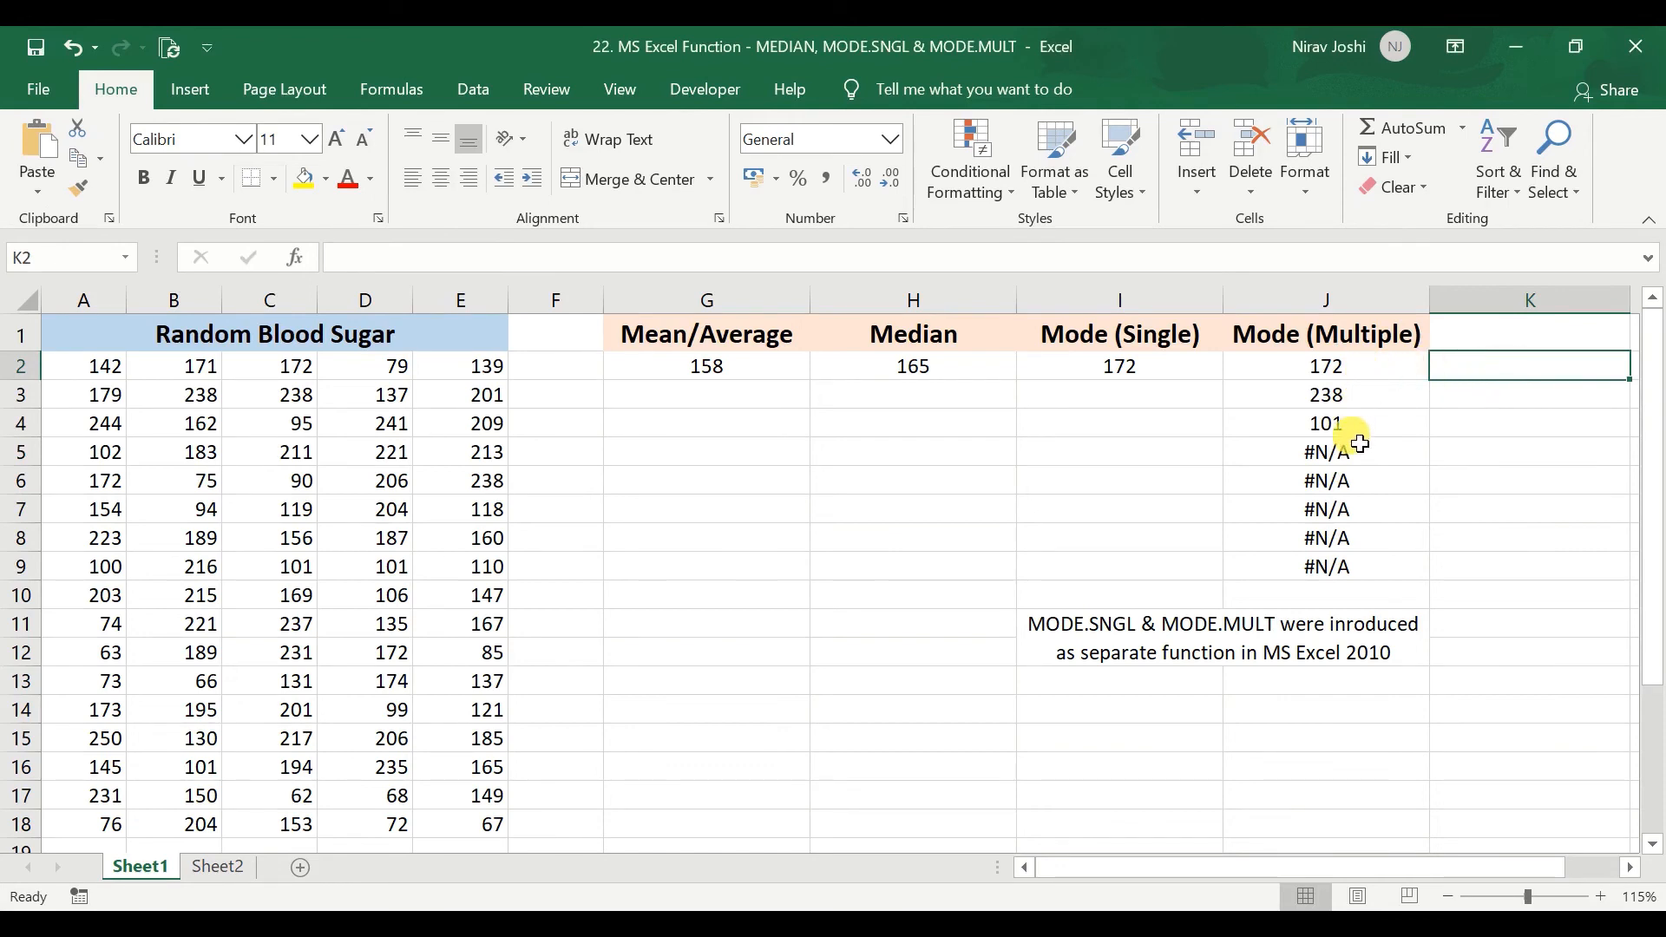
type("=")
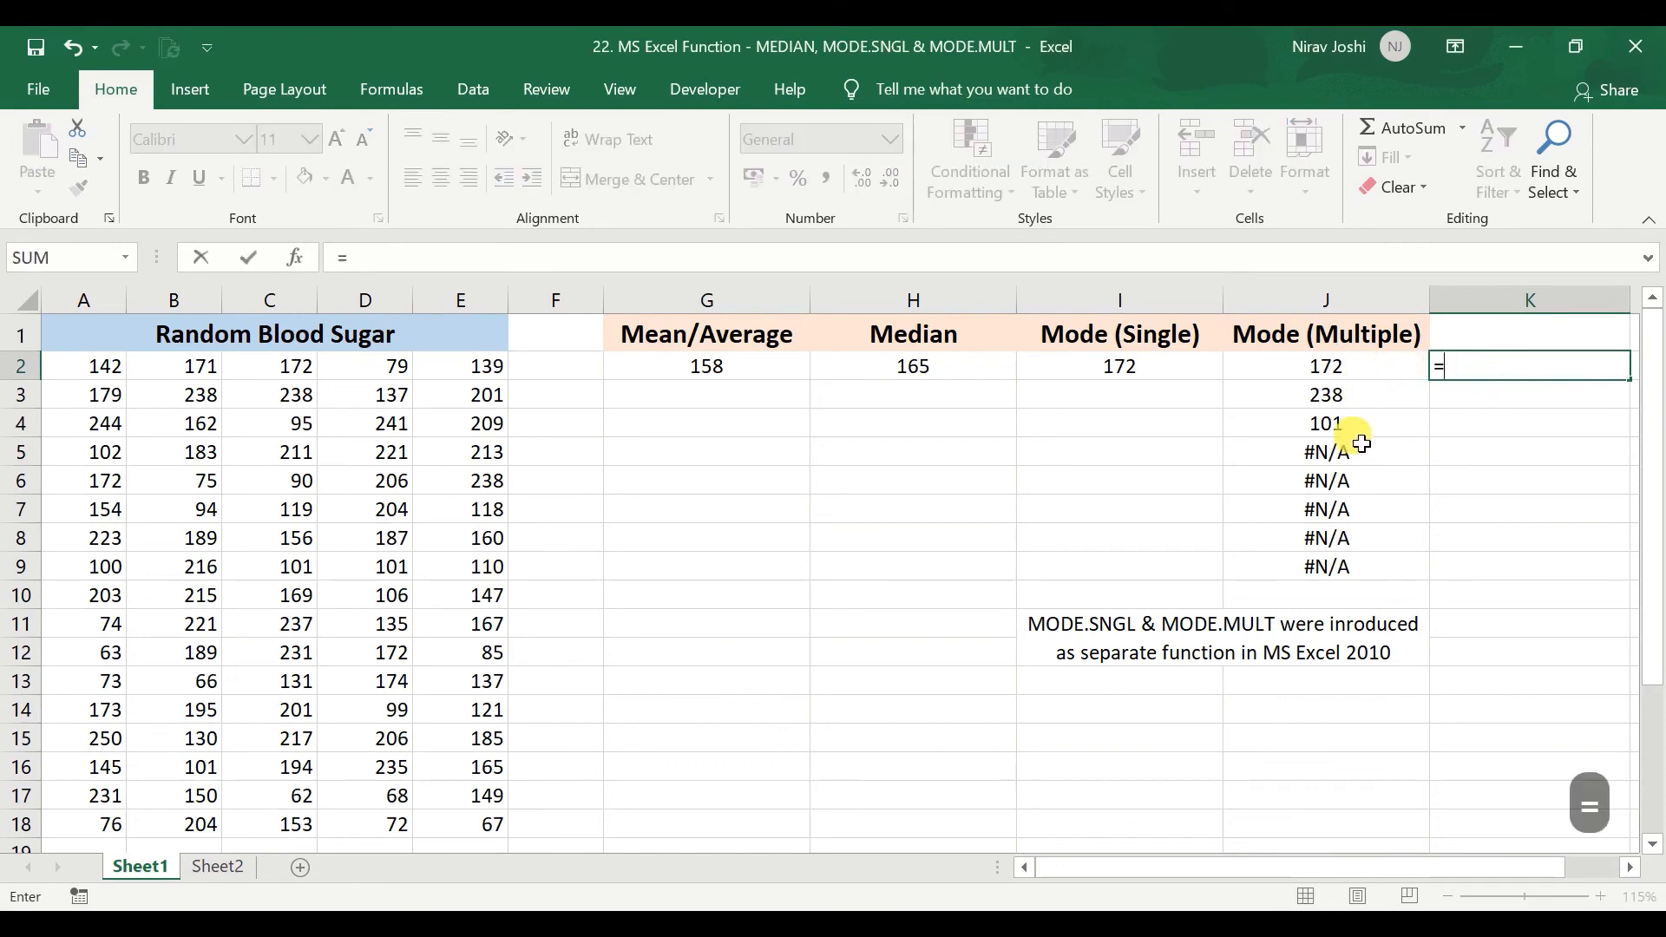
type("countif")
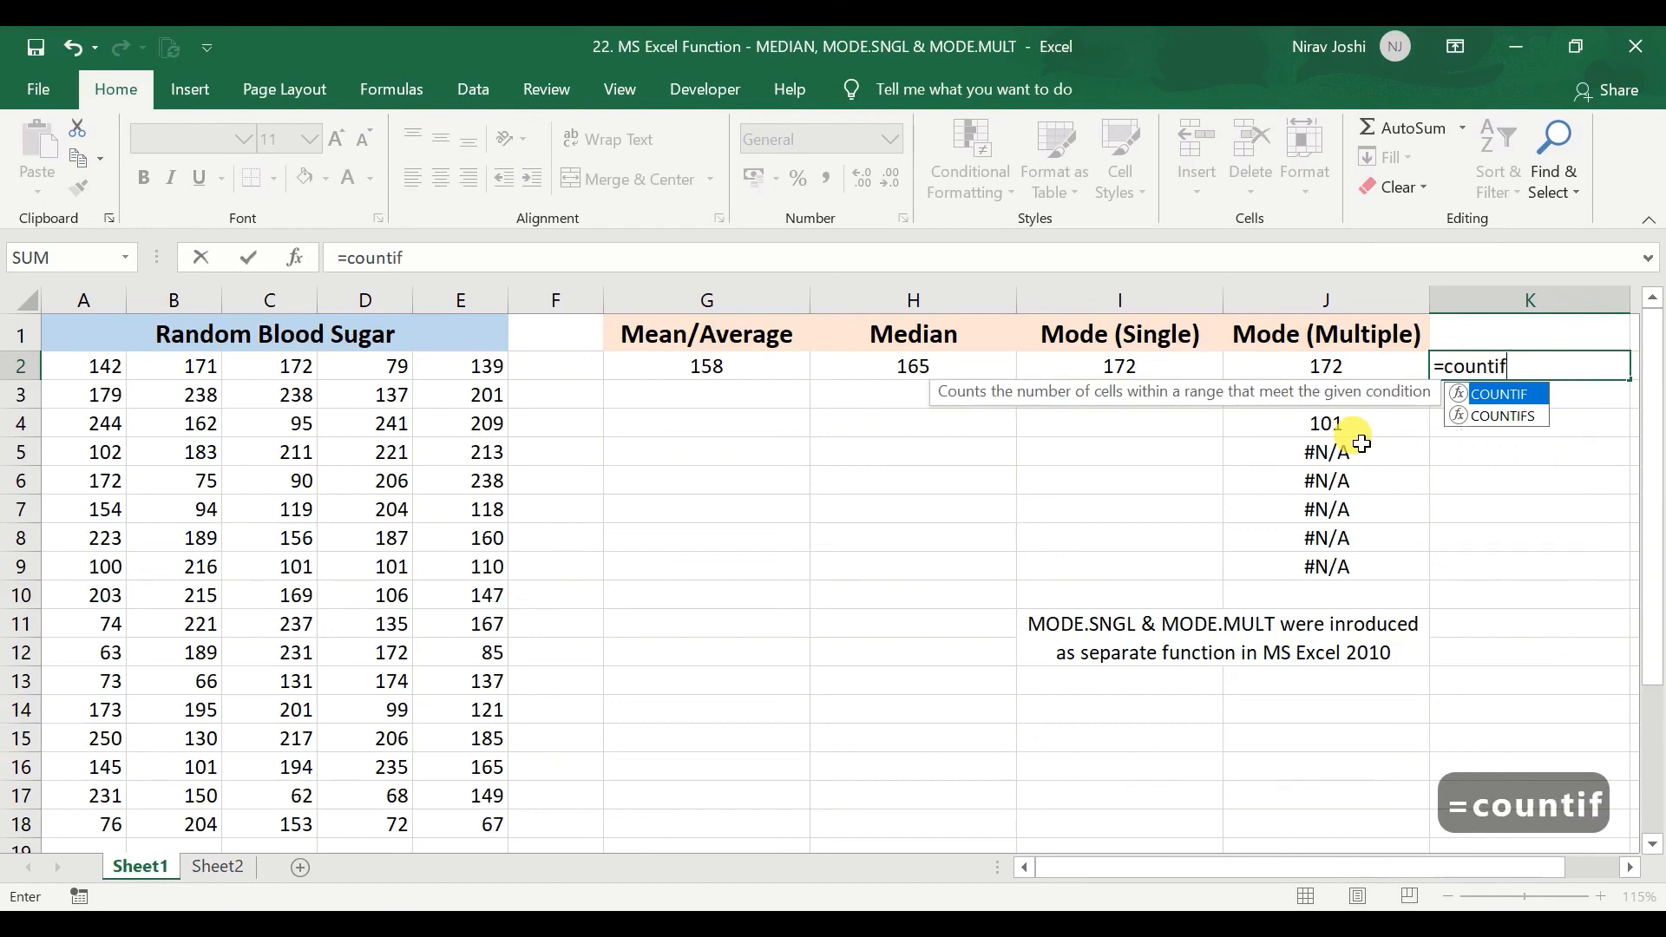
key("Tab")
left_click_drag(69, 372, 443, 823)
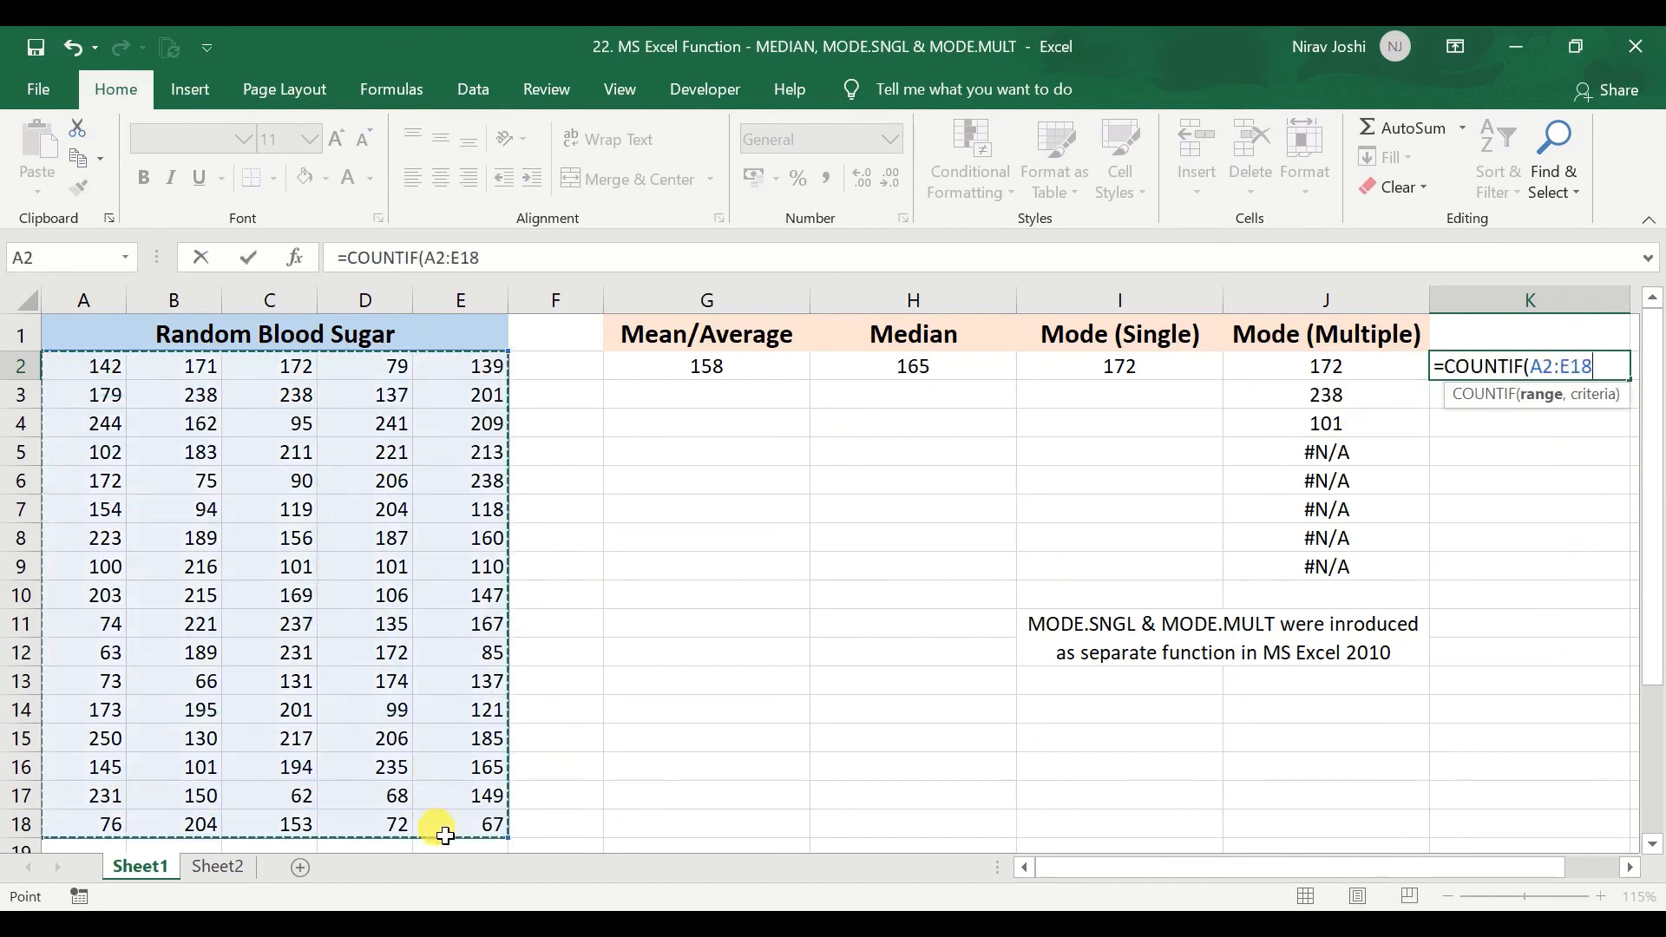
type(",")
left_click(1276, 371)
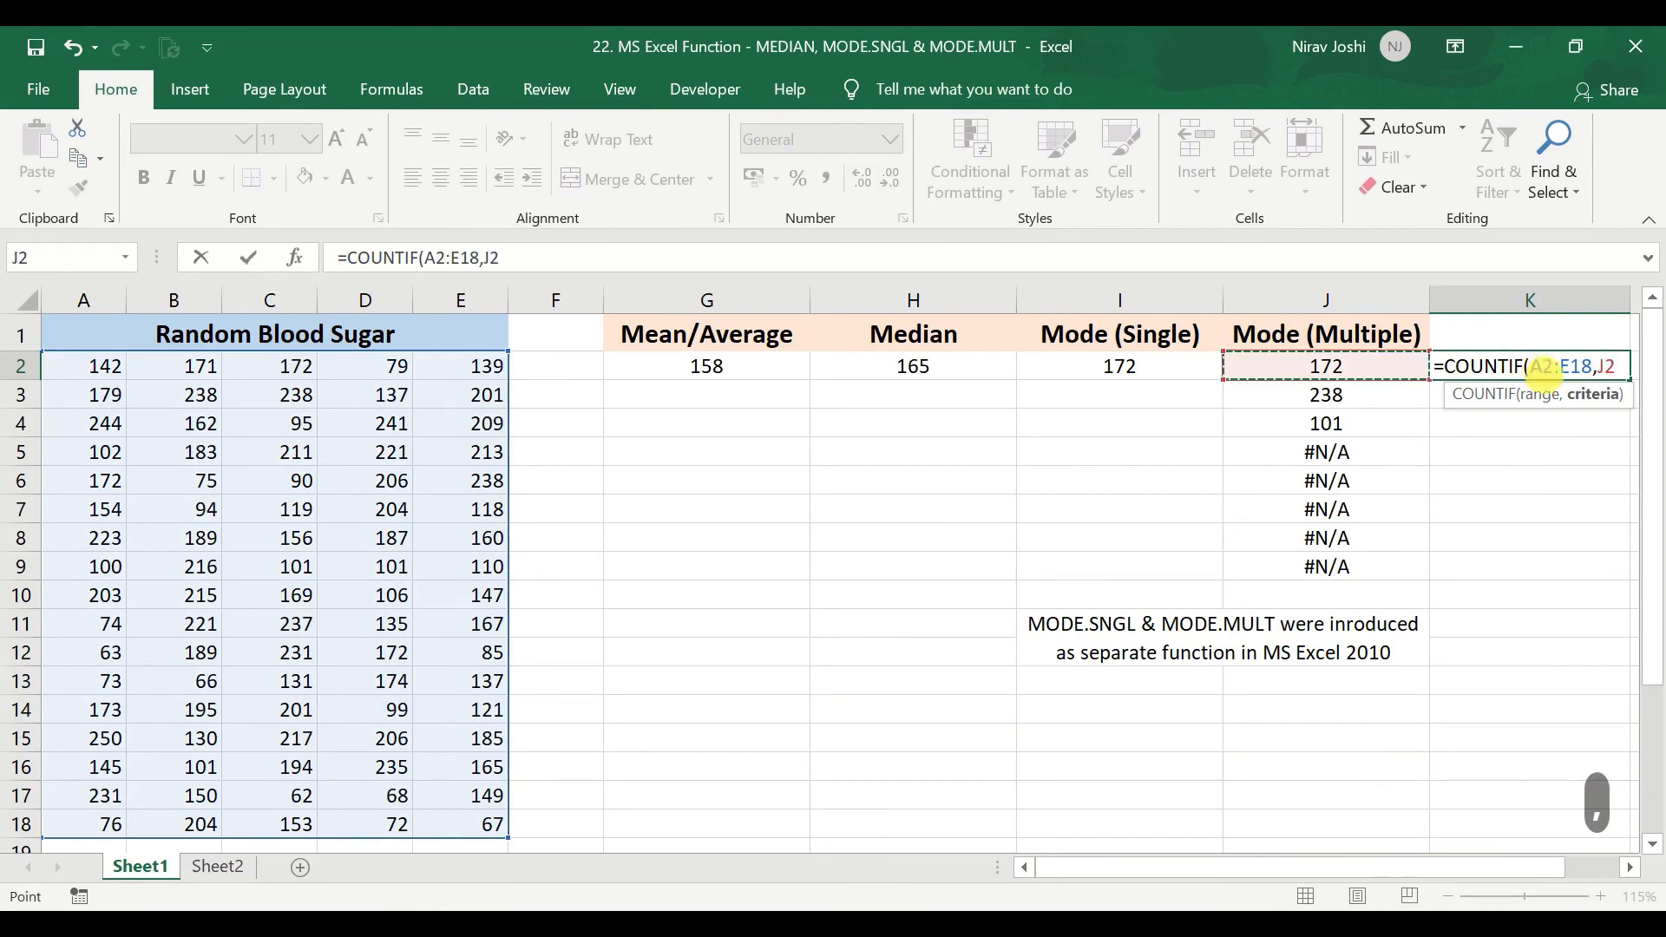
Make the COUNTIF range absolute as $A$2:$E$18 and fill the completed formula down from K2 to K4.
left_click(1559, 368)
left_click_drag(1534, 368, 1585, 368)
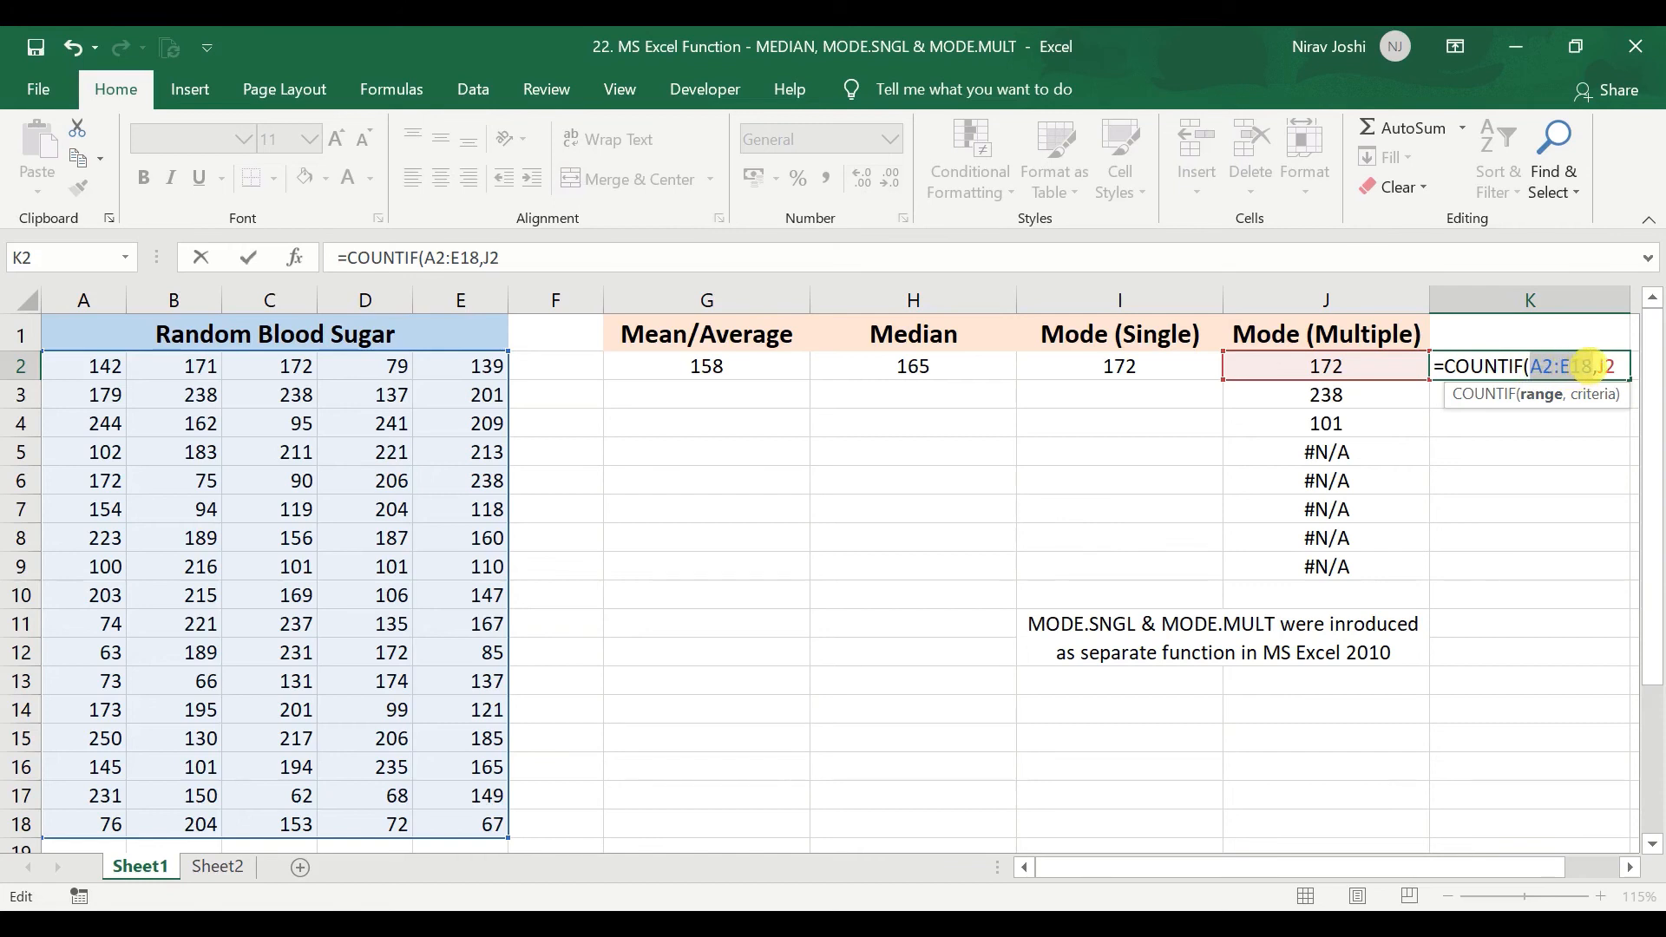
key("F4")
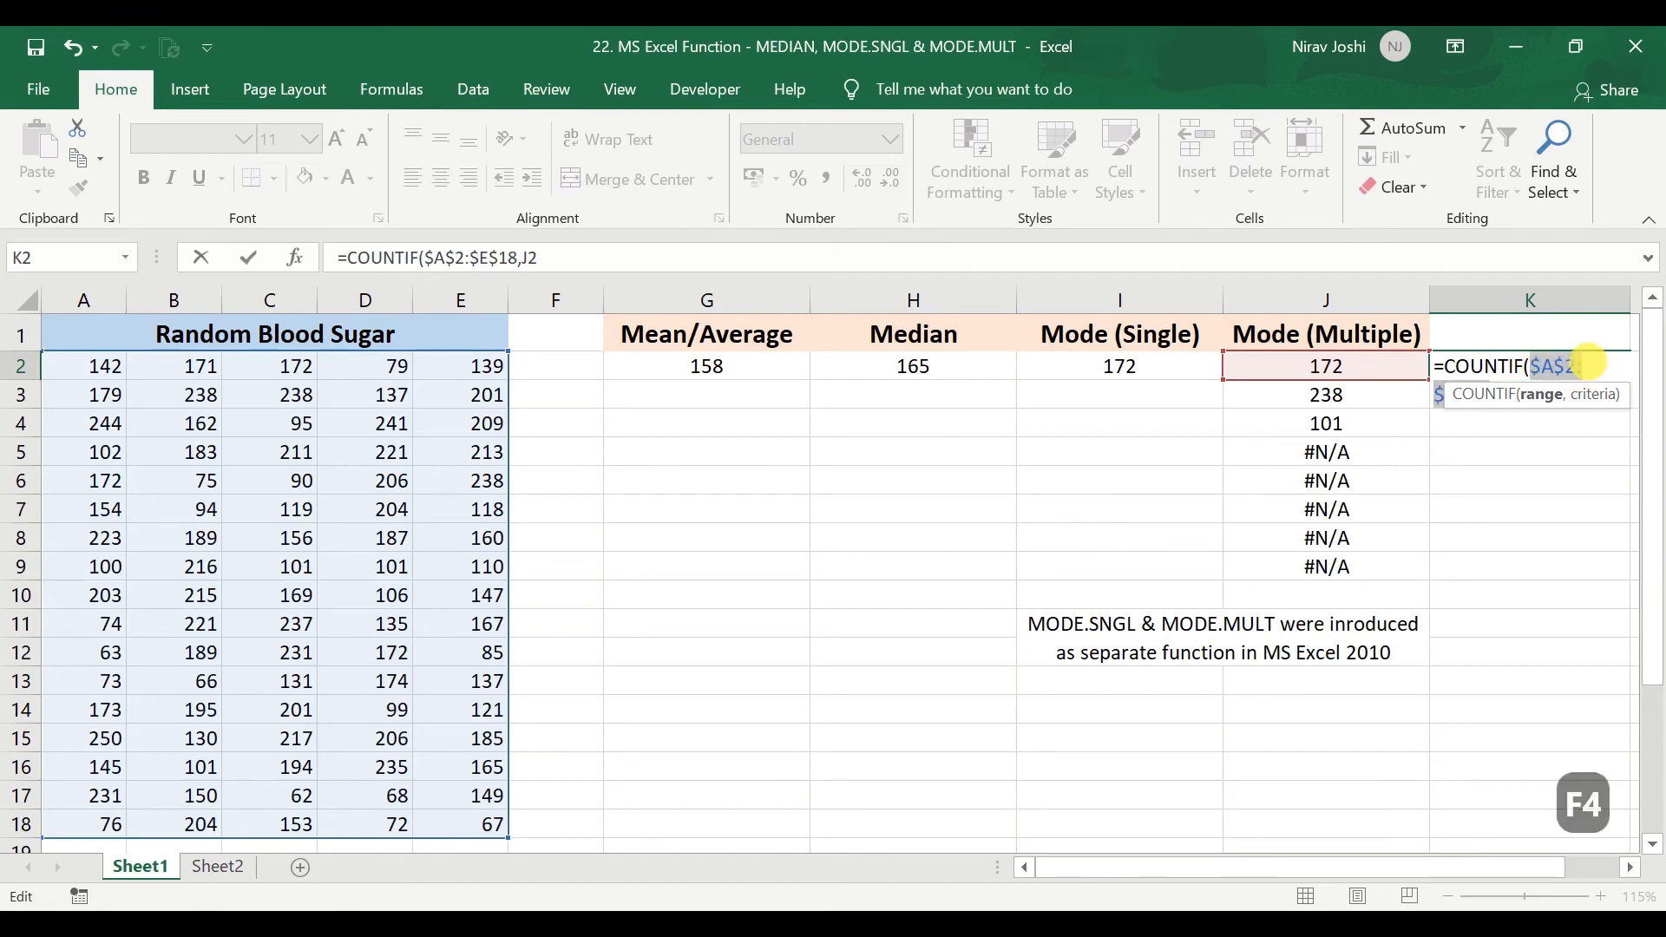
key("Return")
left_click(1579, 365)
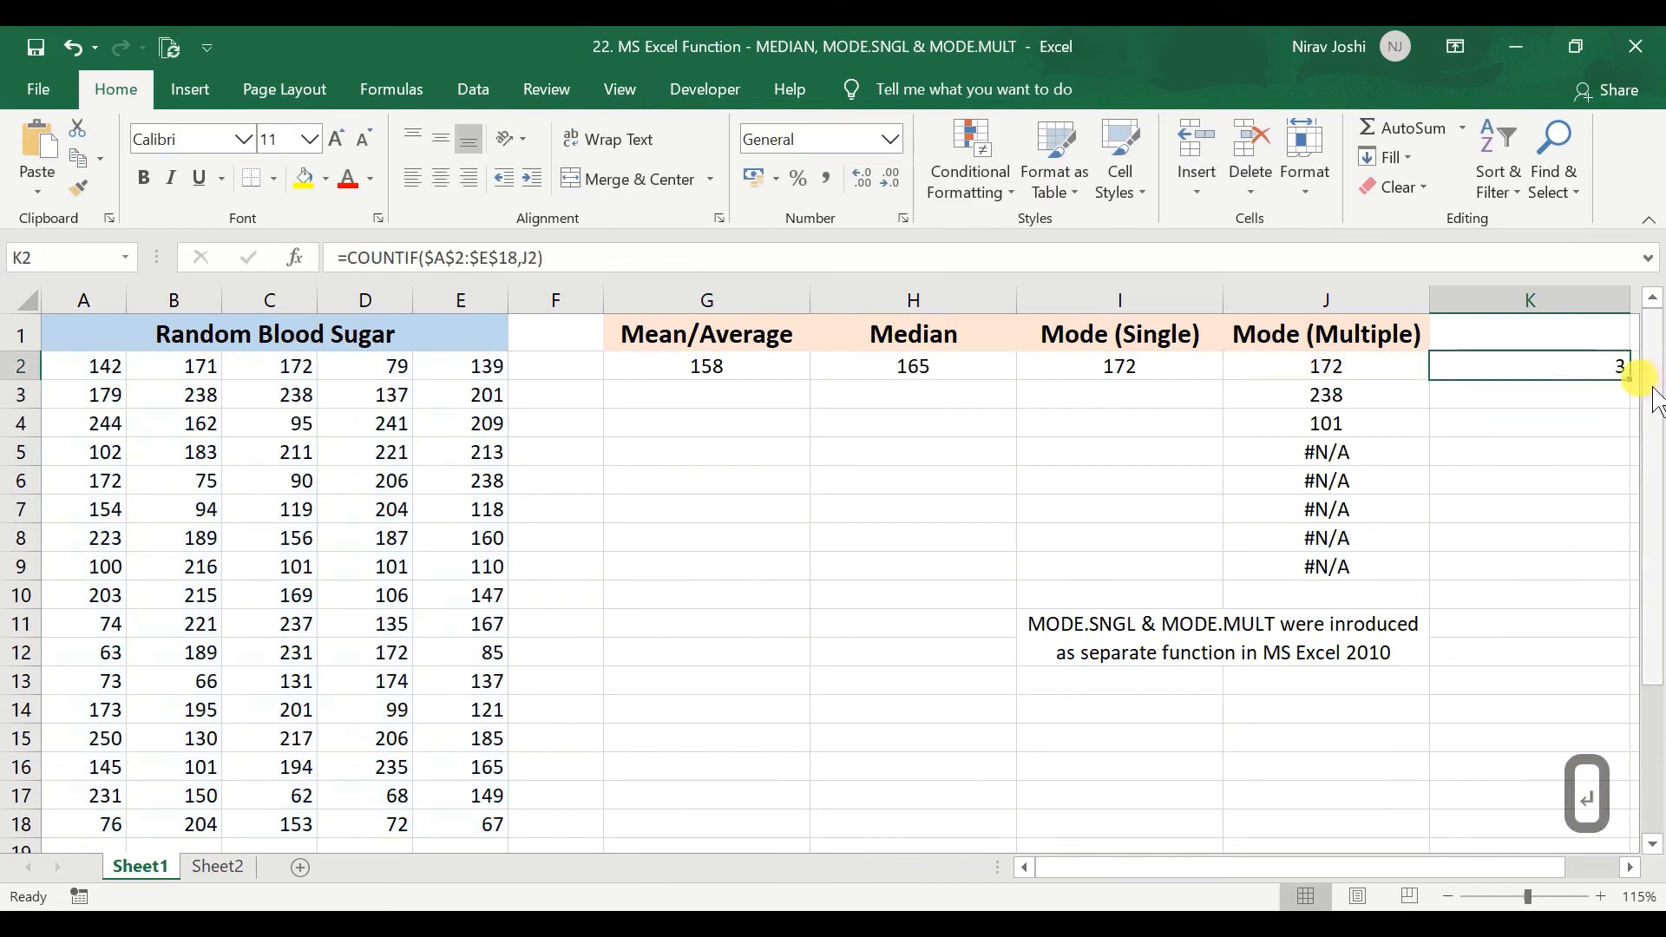
left_click_drag(1629, 379, 1629, 439)
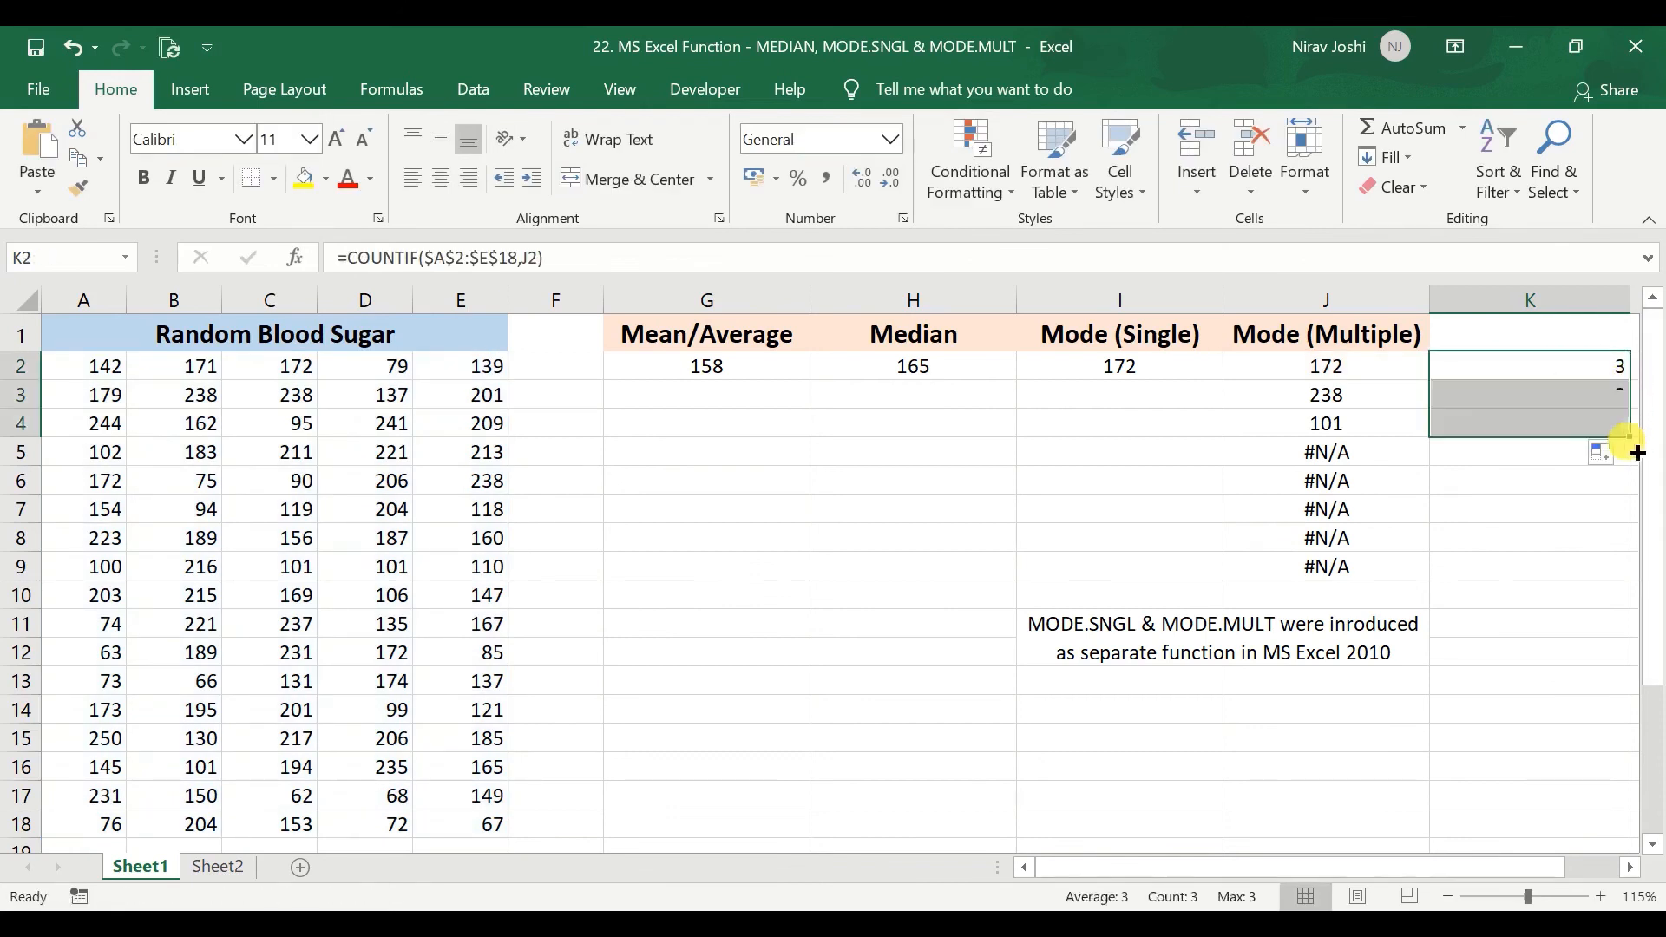
Compare the modes in J2:J4 with their counts in K2:K4 and view the distribution picture on Sheet2.
left_click(1575, 371)
left_click(1376, 373)
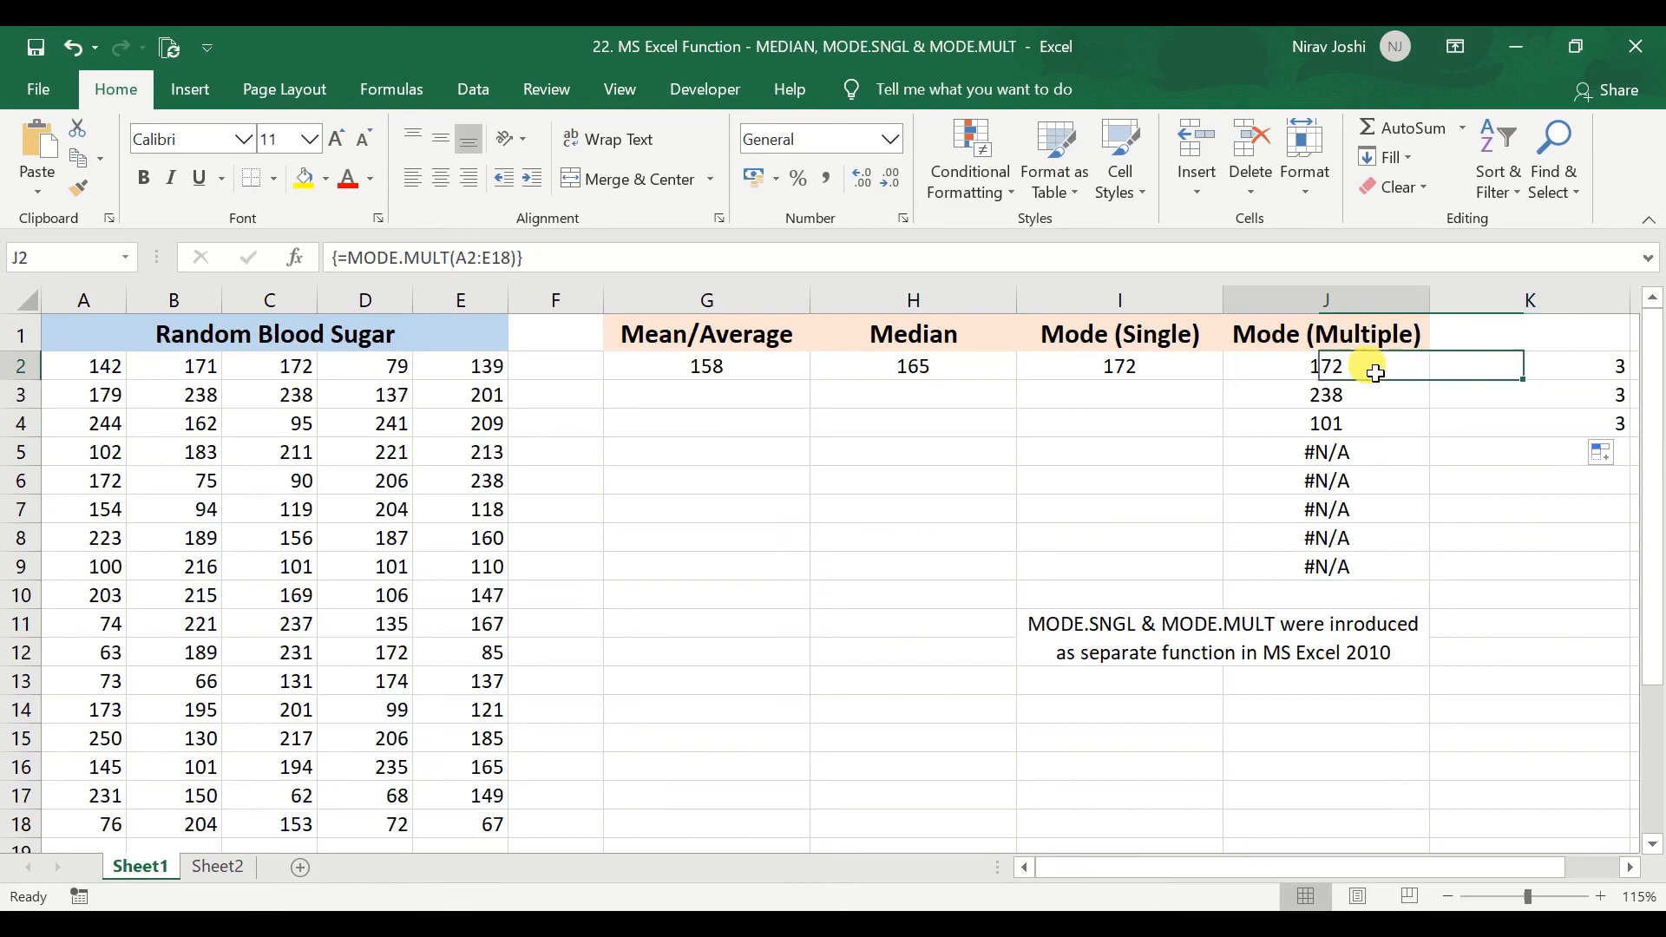
left_click(1375, 387)
left_click(1379, 420)
left_click(1549, 379)
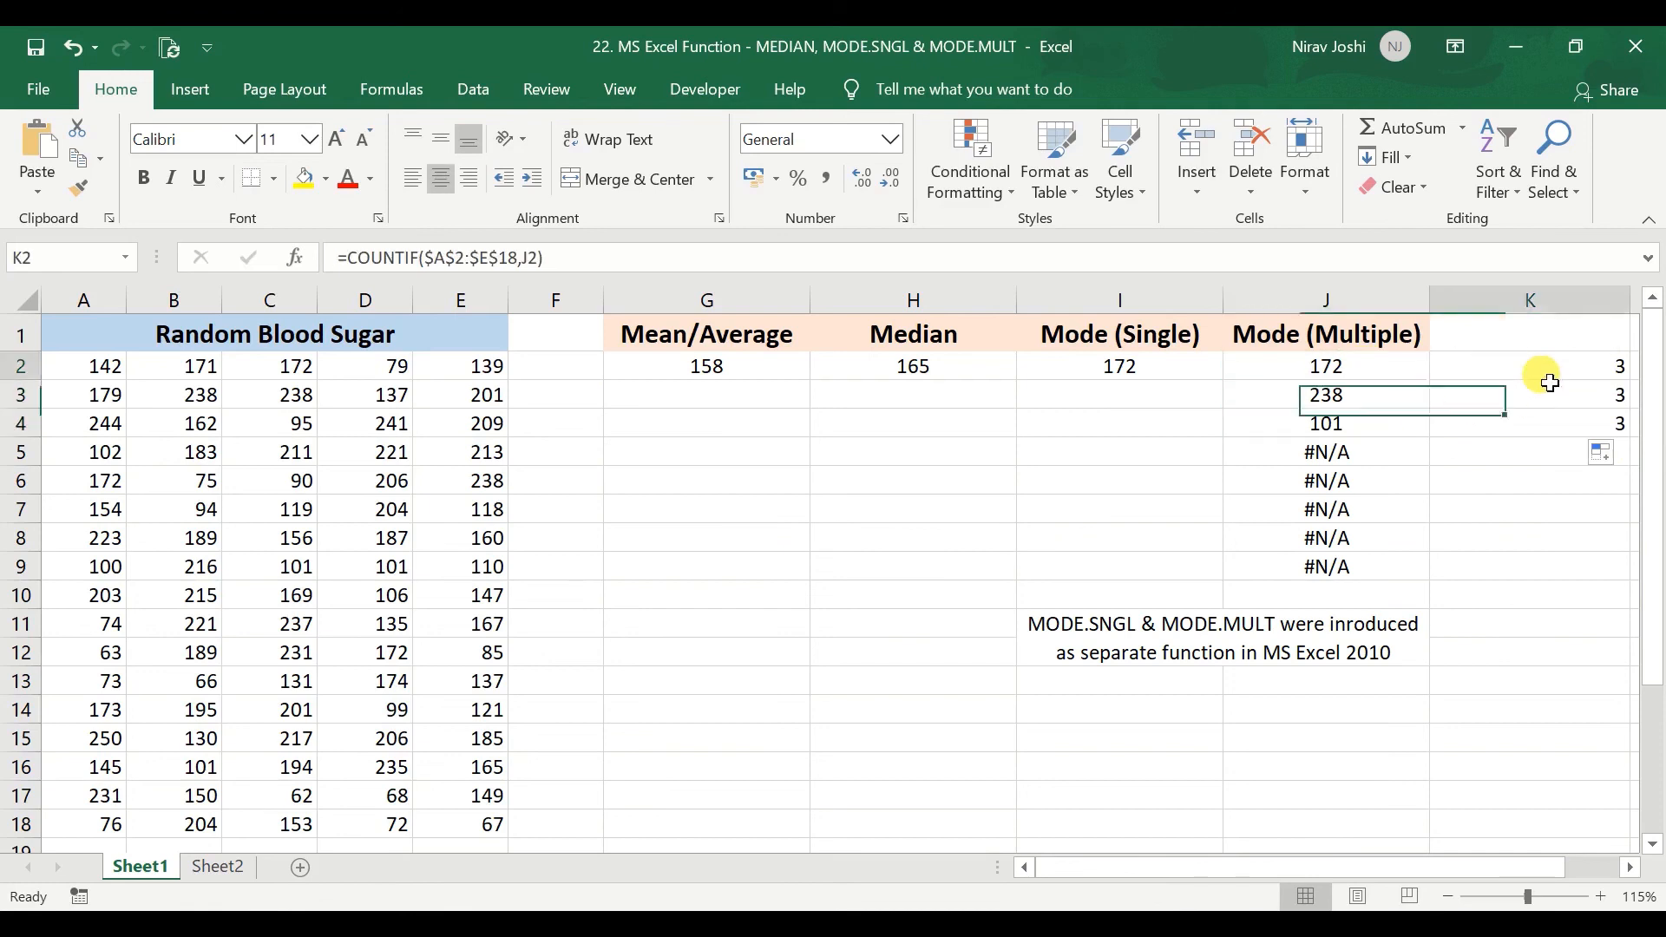
left_click(1545, 395)
left_click(1546, 426)
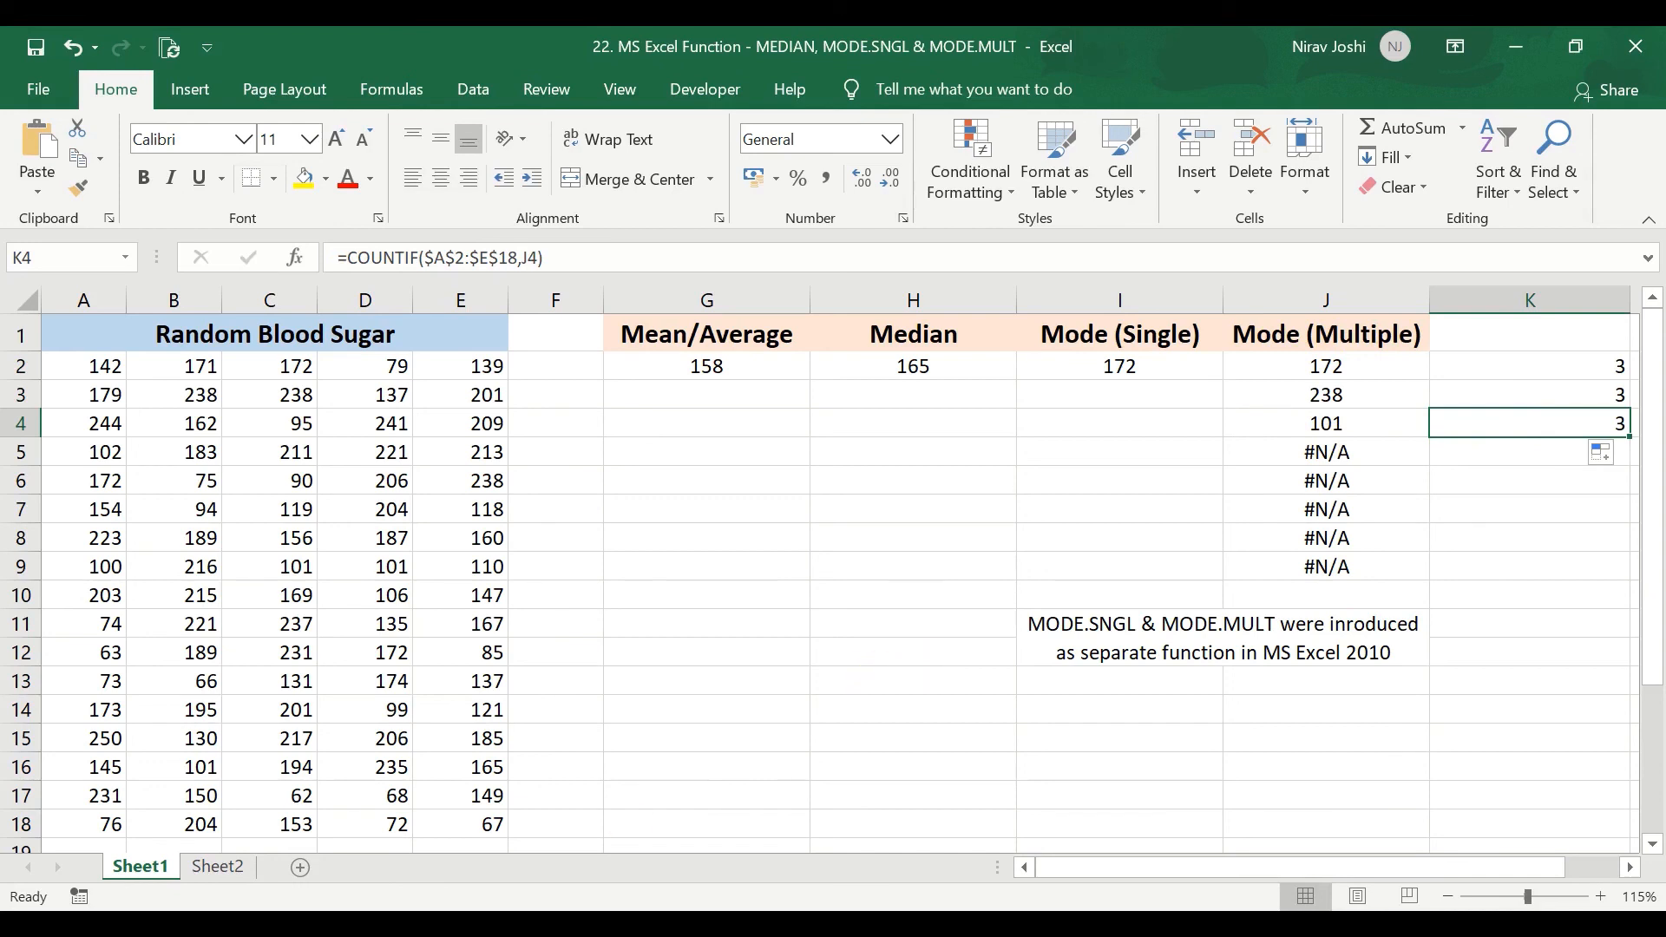
left_click(214, 877)
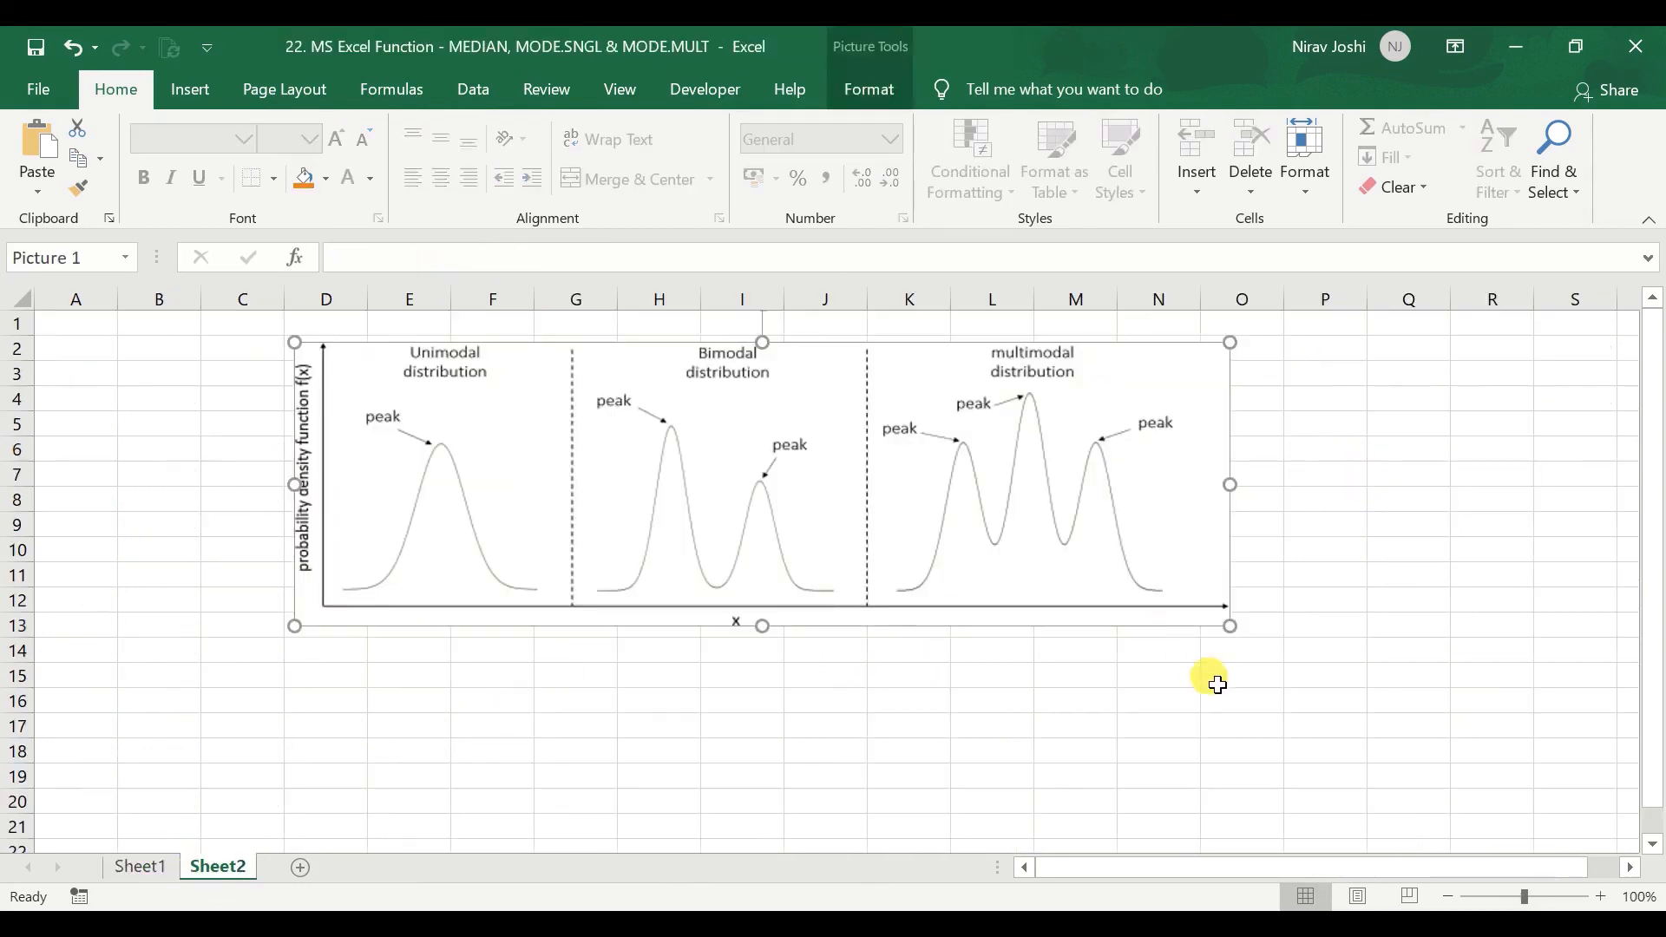